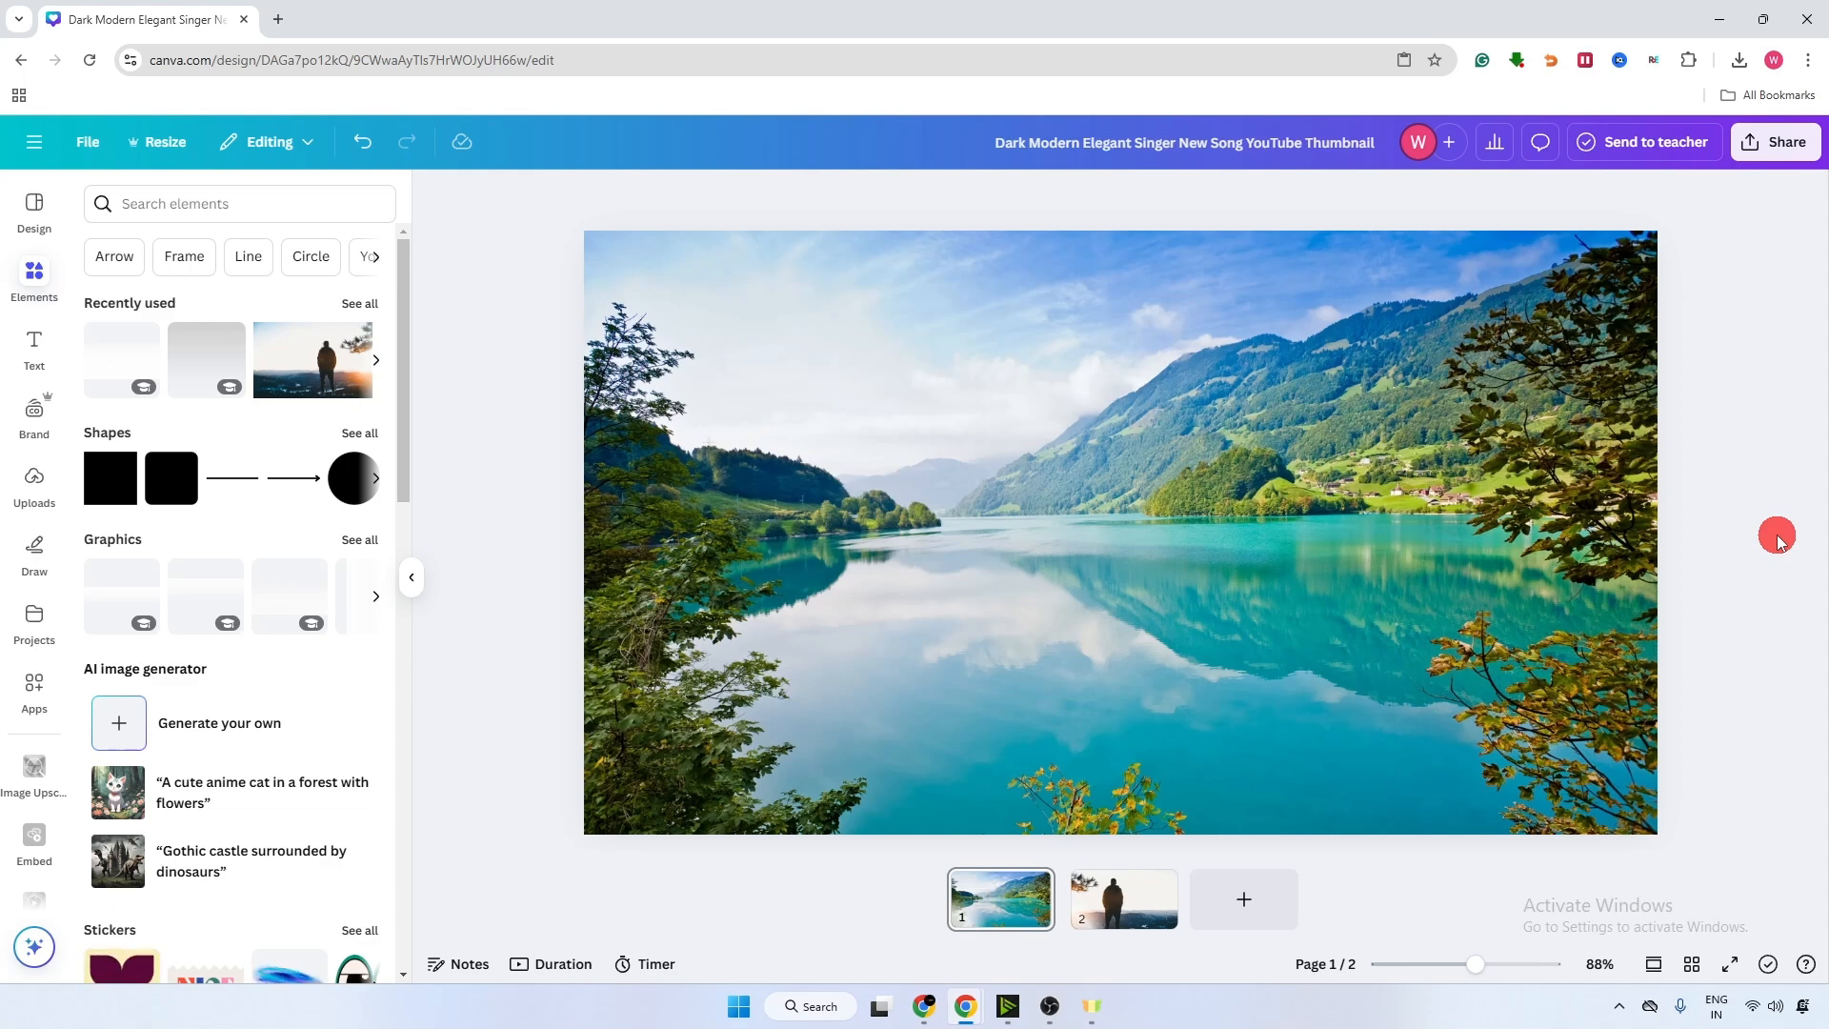
Copy the photo of the standing man from page 2 and paste it over the lake photo on page 1
{"action": "left_click", "coordinate": [919, 642]}
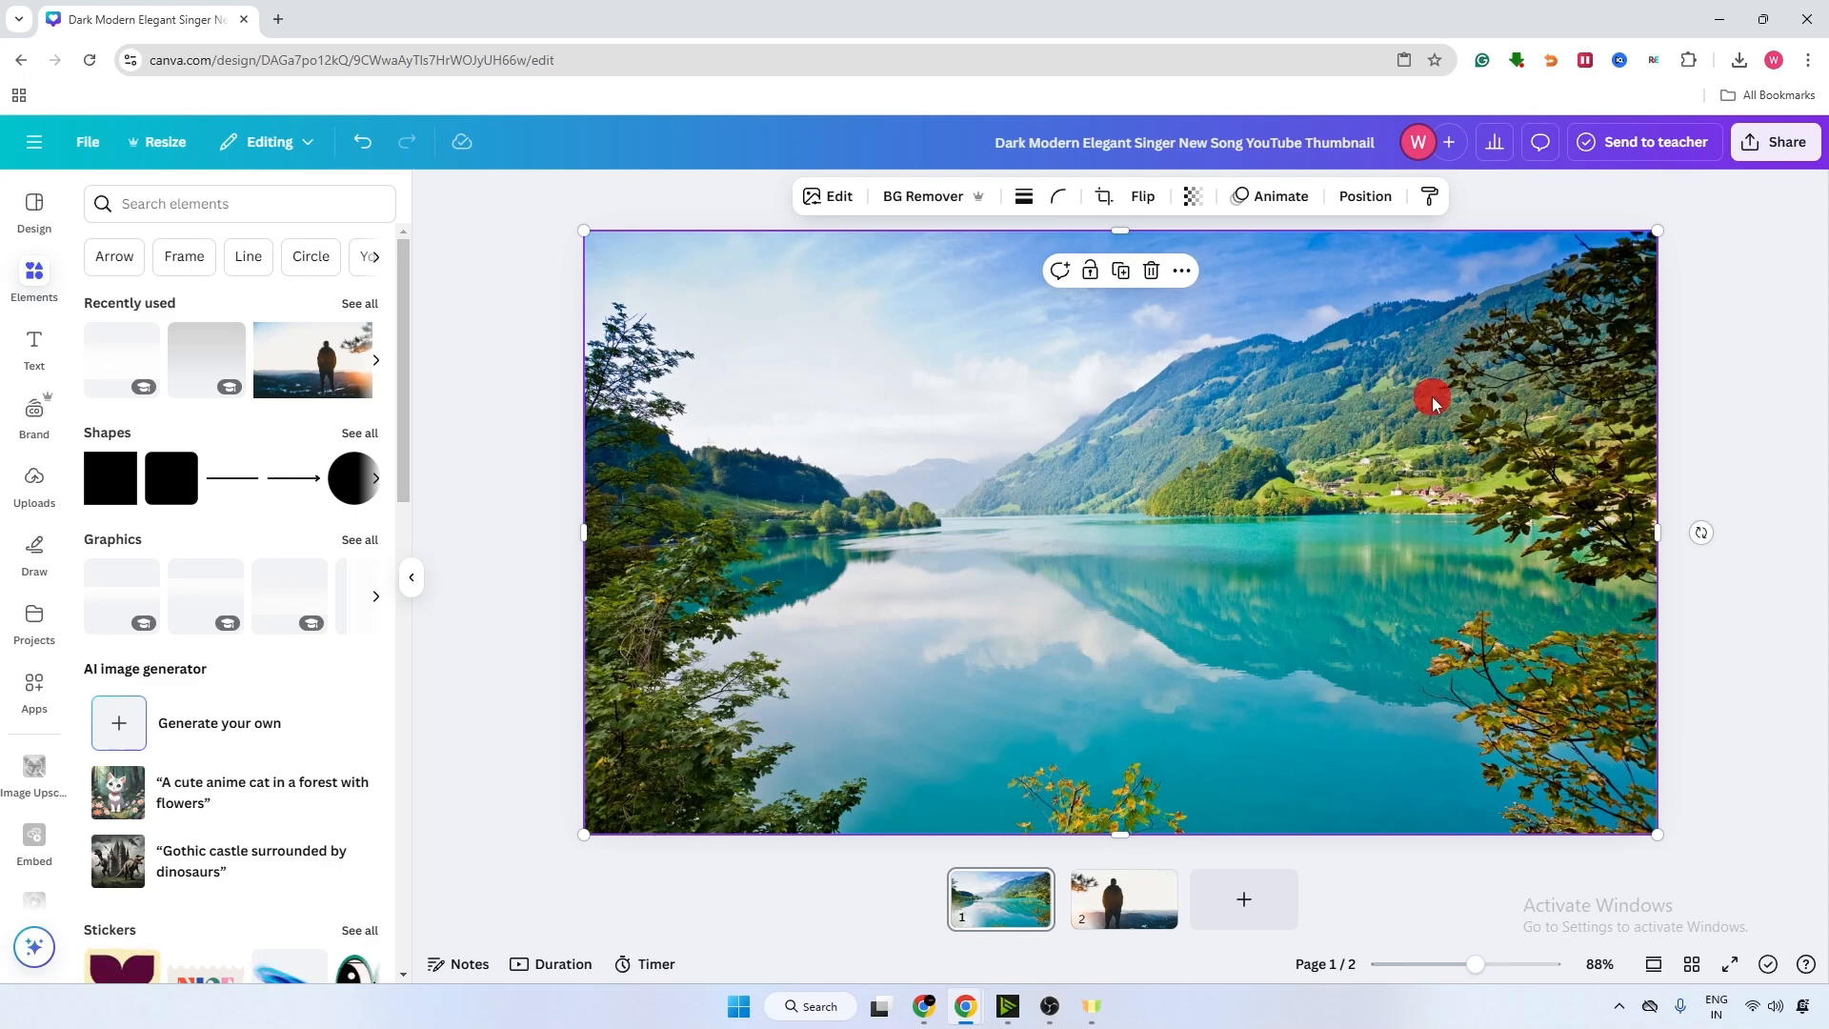
{"action": "left_click", "coordinate": [1810, 455]}
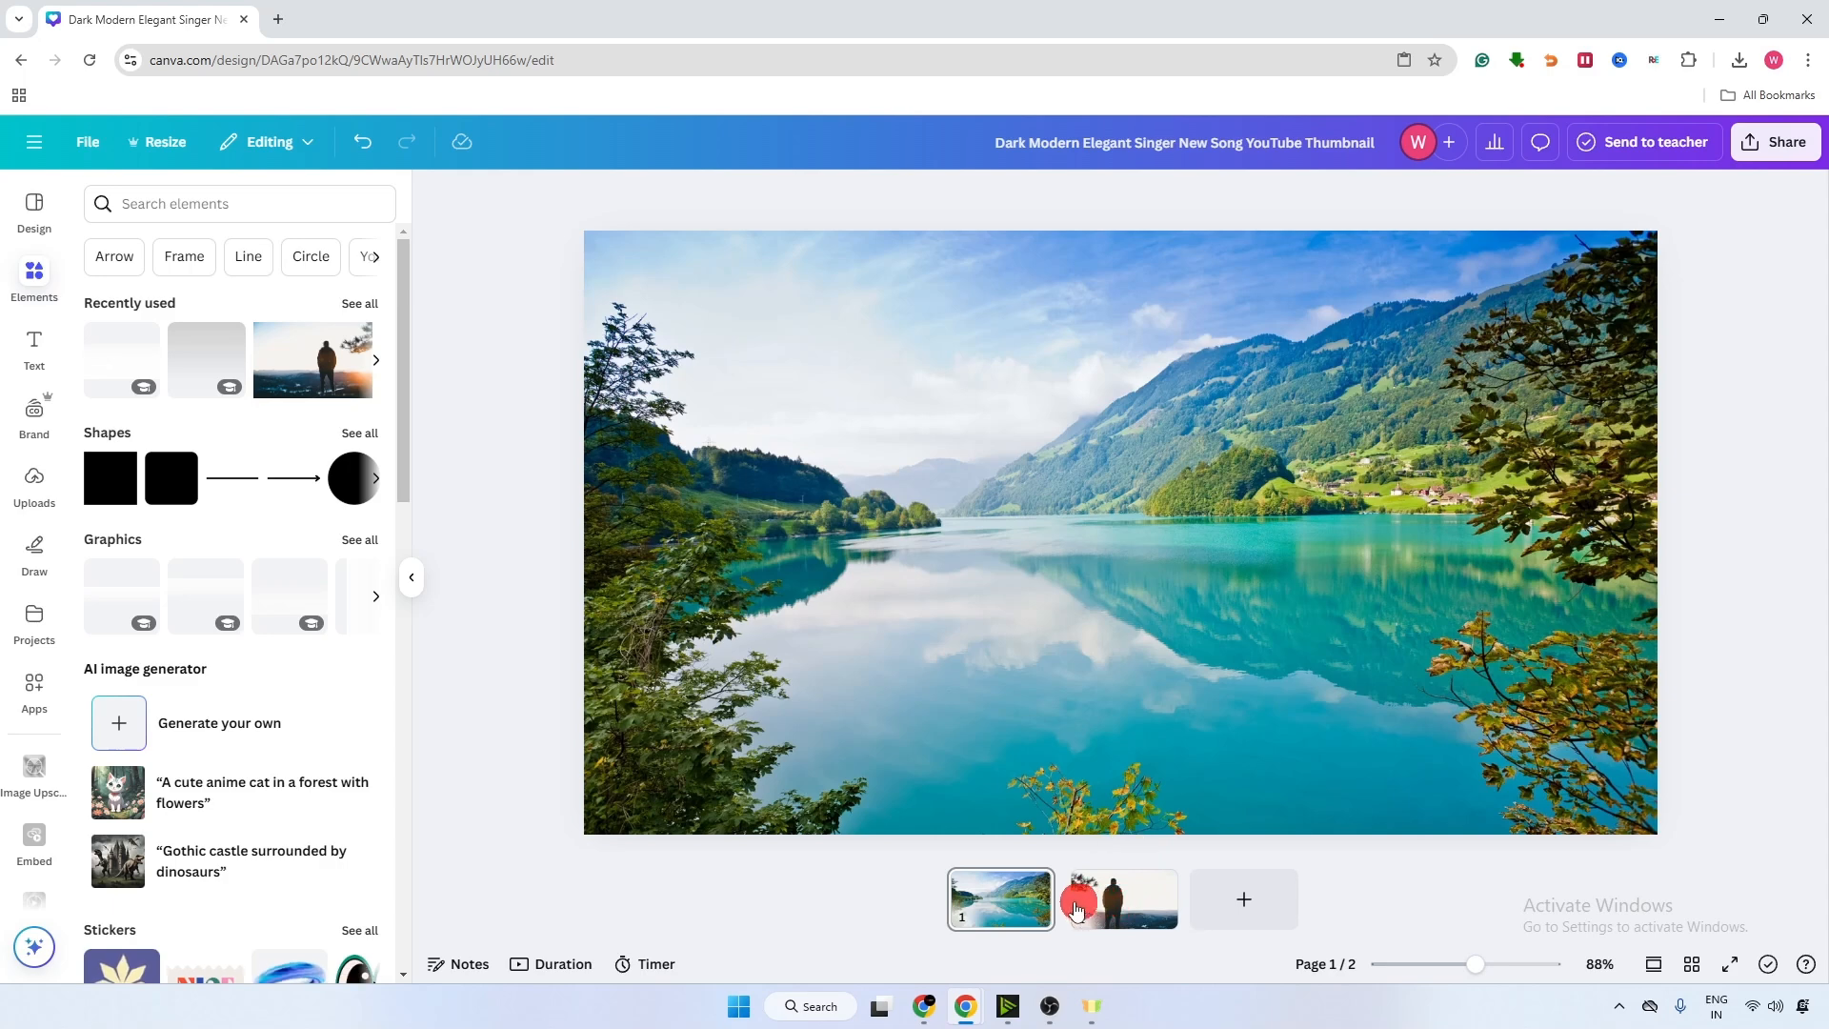
{"action": "left_click", "coordinate": [1110, 901]}
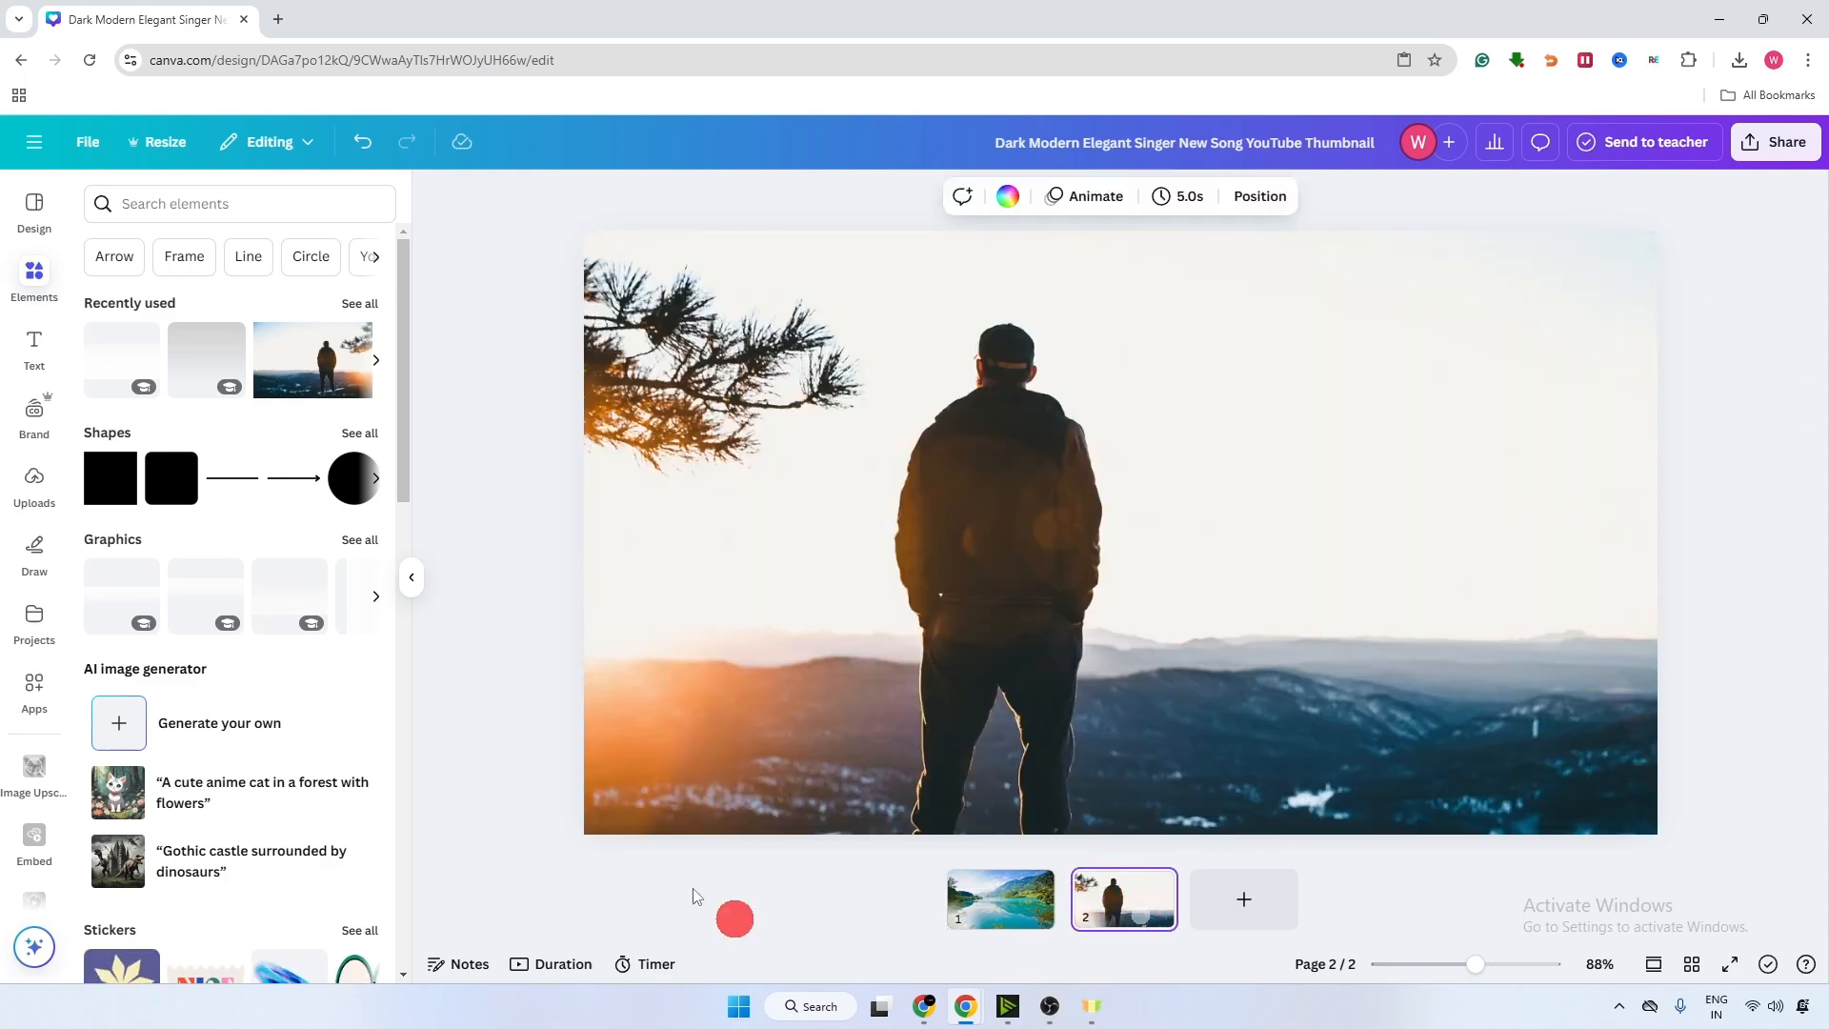
{"action": "left_click", "coordinate": [1277, 418]}
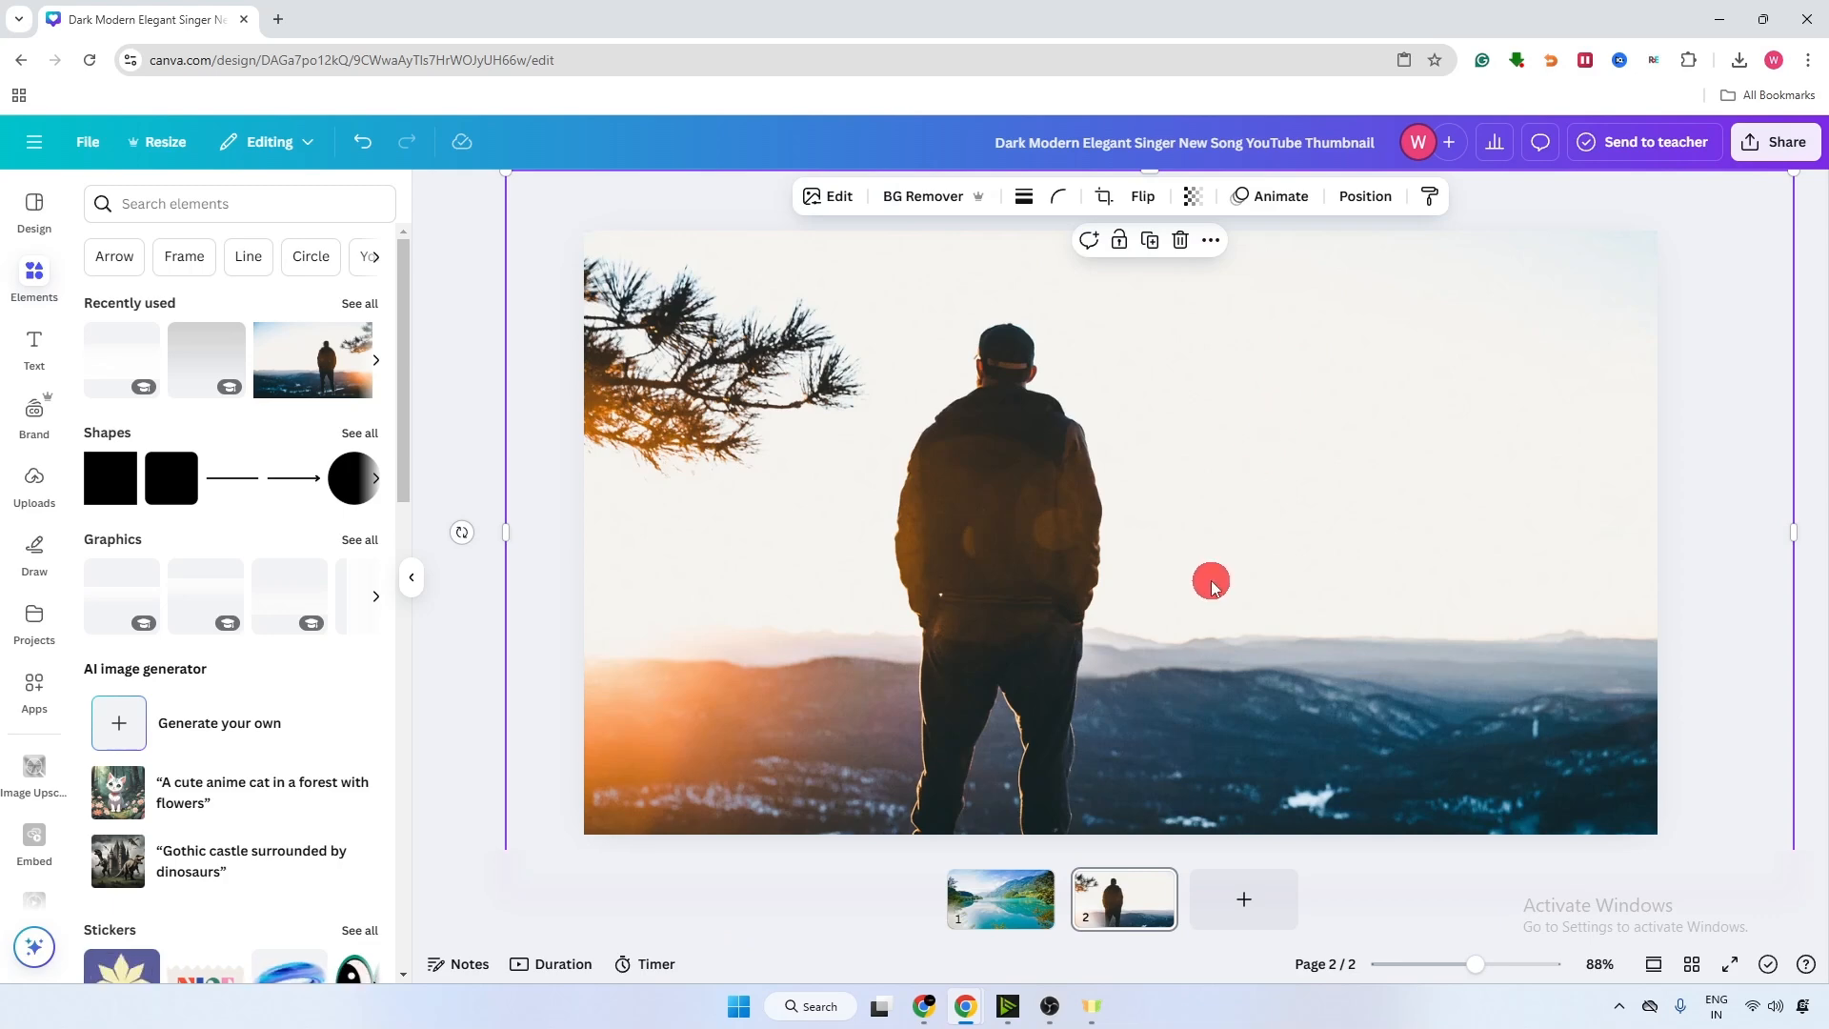
{"action": "right_click", "coordinate": [1132, 393]}
{"action": "left_click", "coordinate": [1209, 403]}
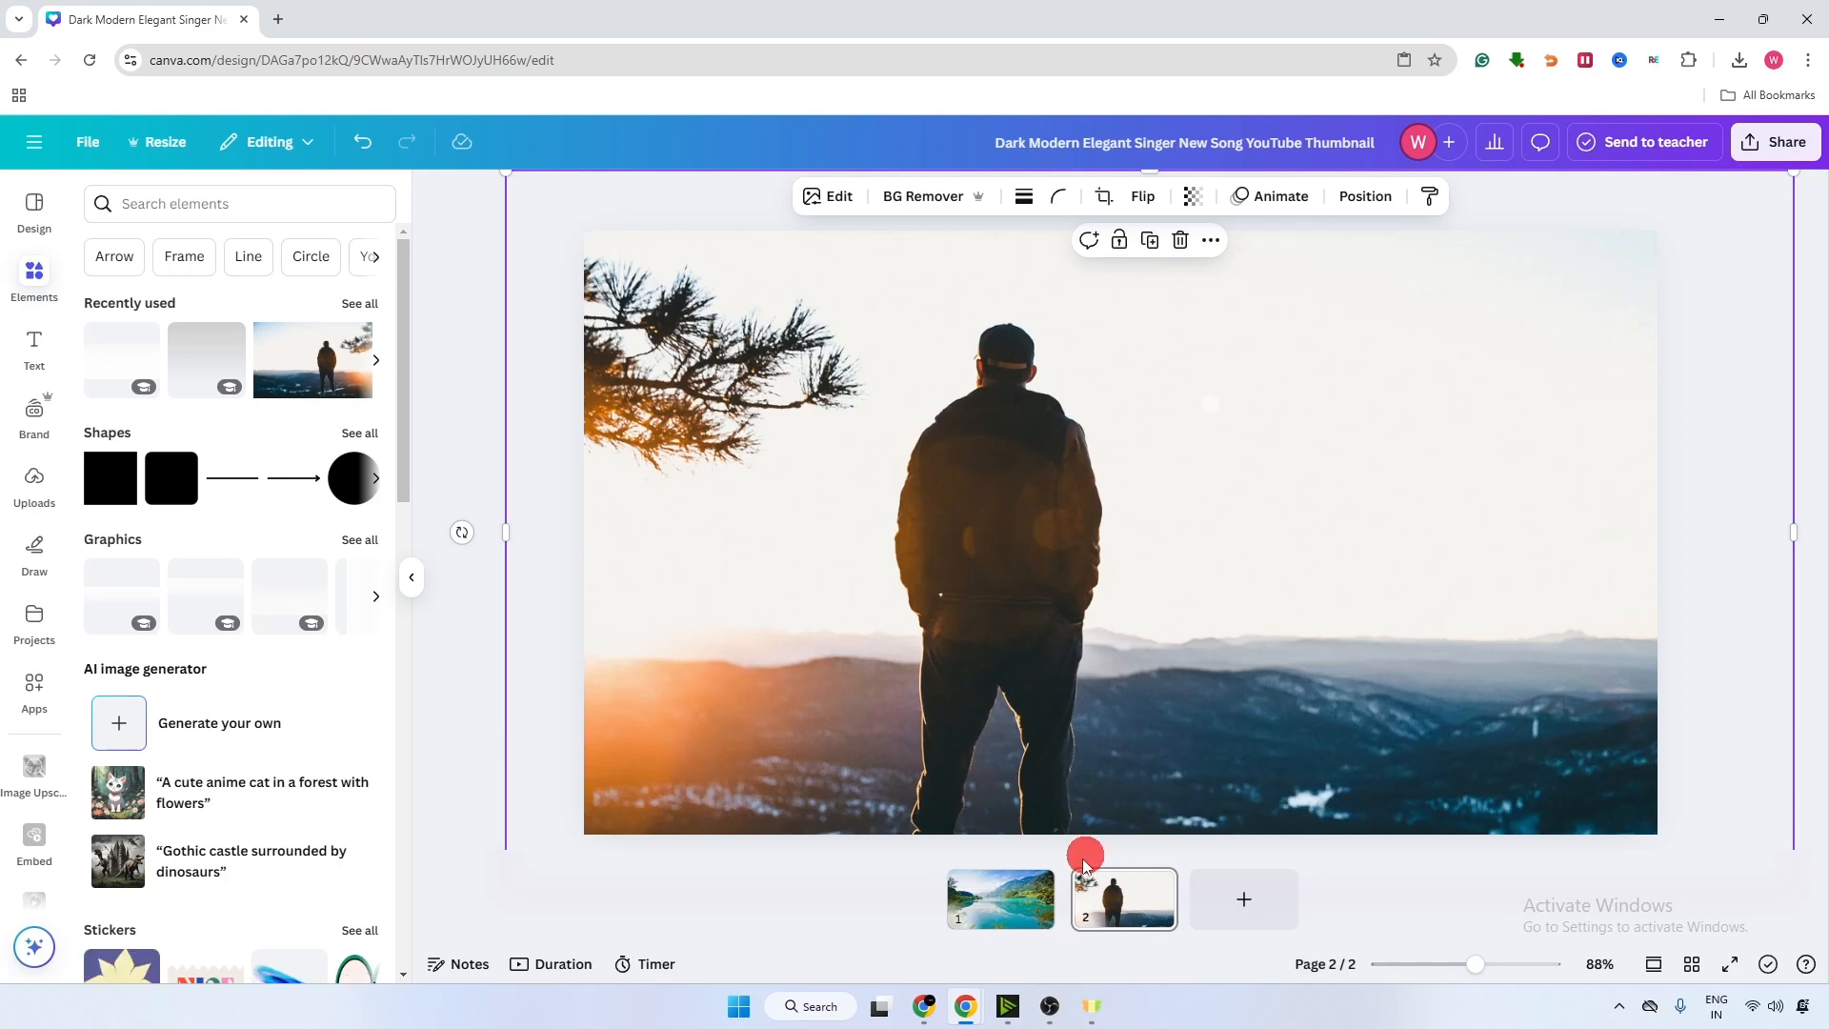
{"action": "left_click", "coordinate": [1008, 905]}
{"action": "left_click", "coordinate": [1143, 684]}
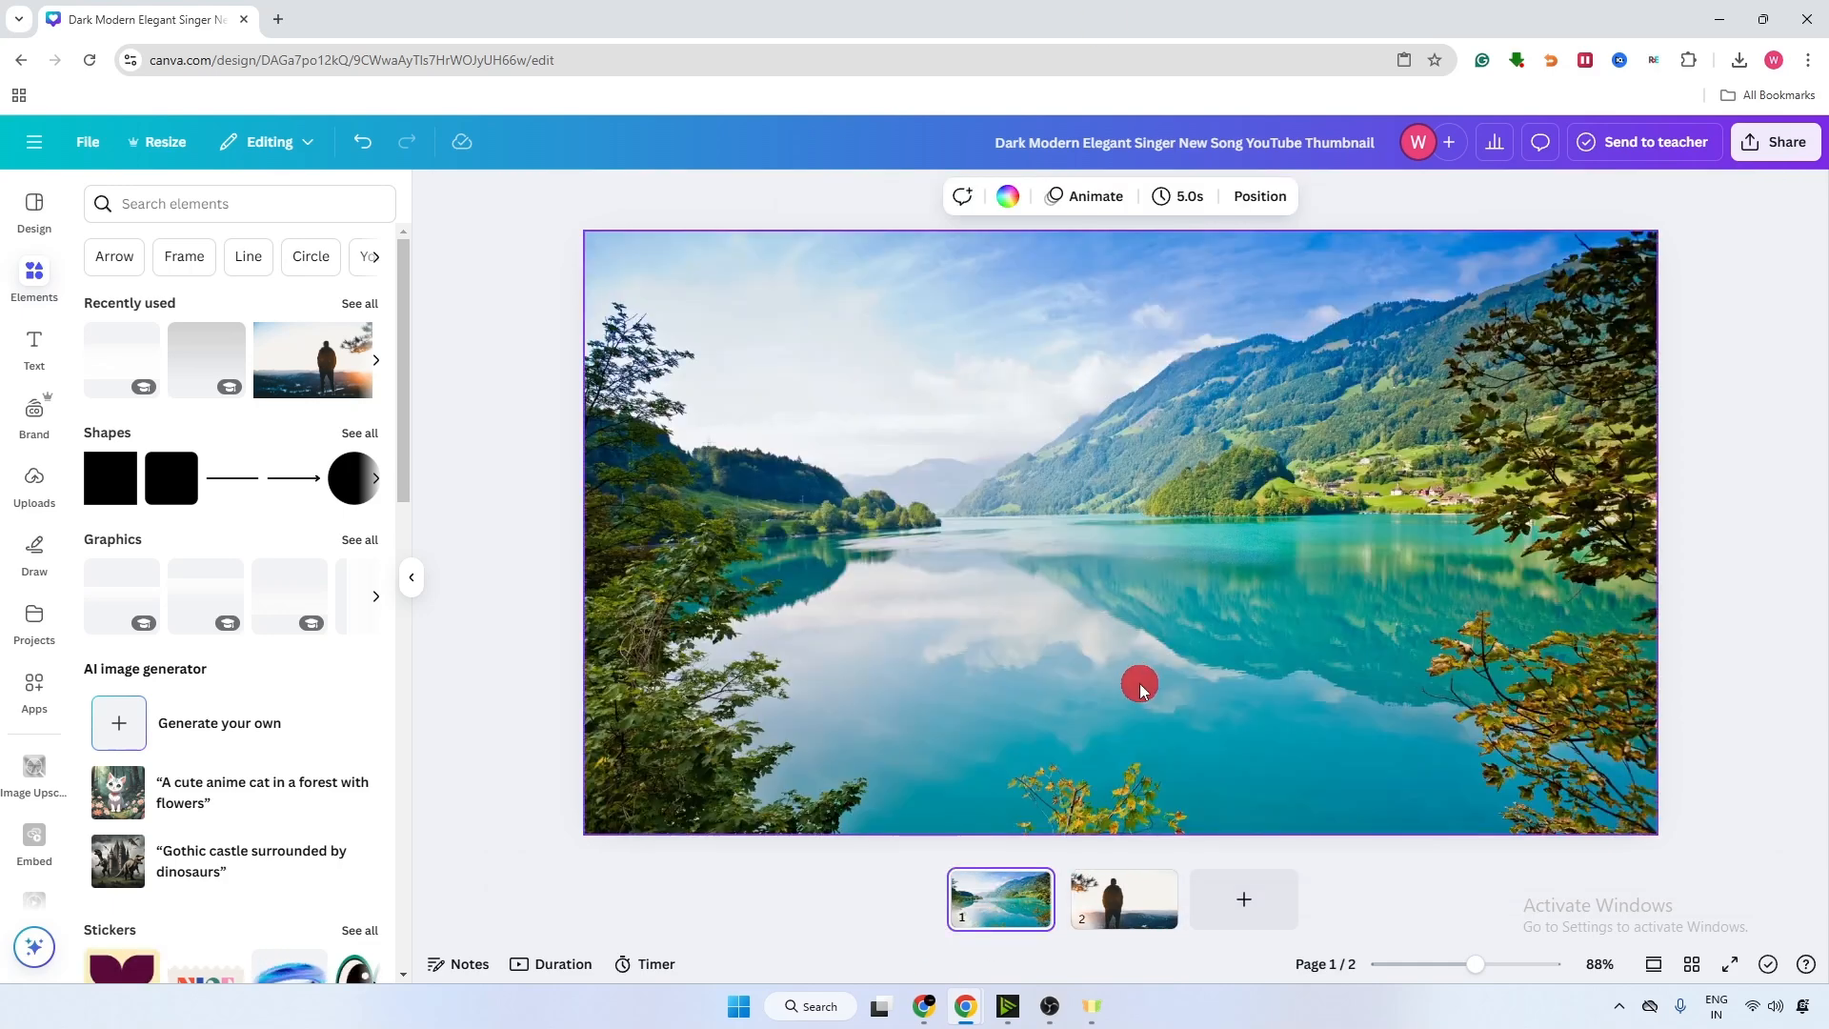
{"action": "left_click", "coordinate": [1156, 606]}
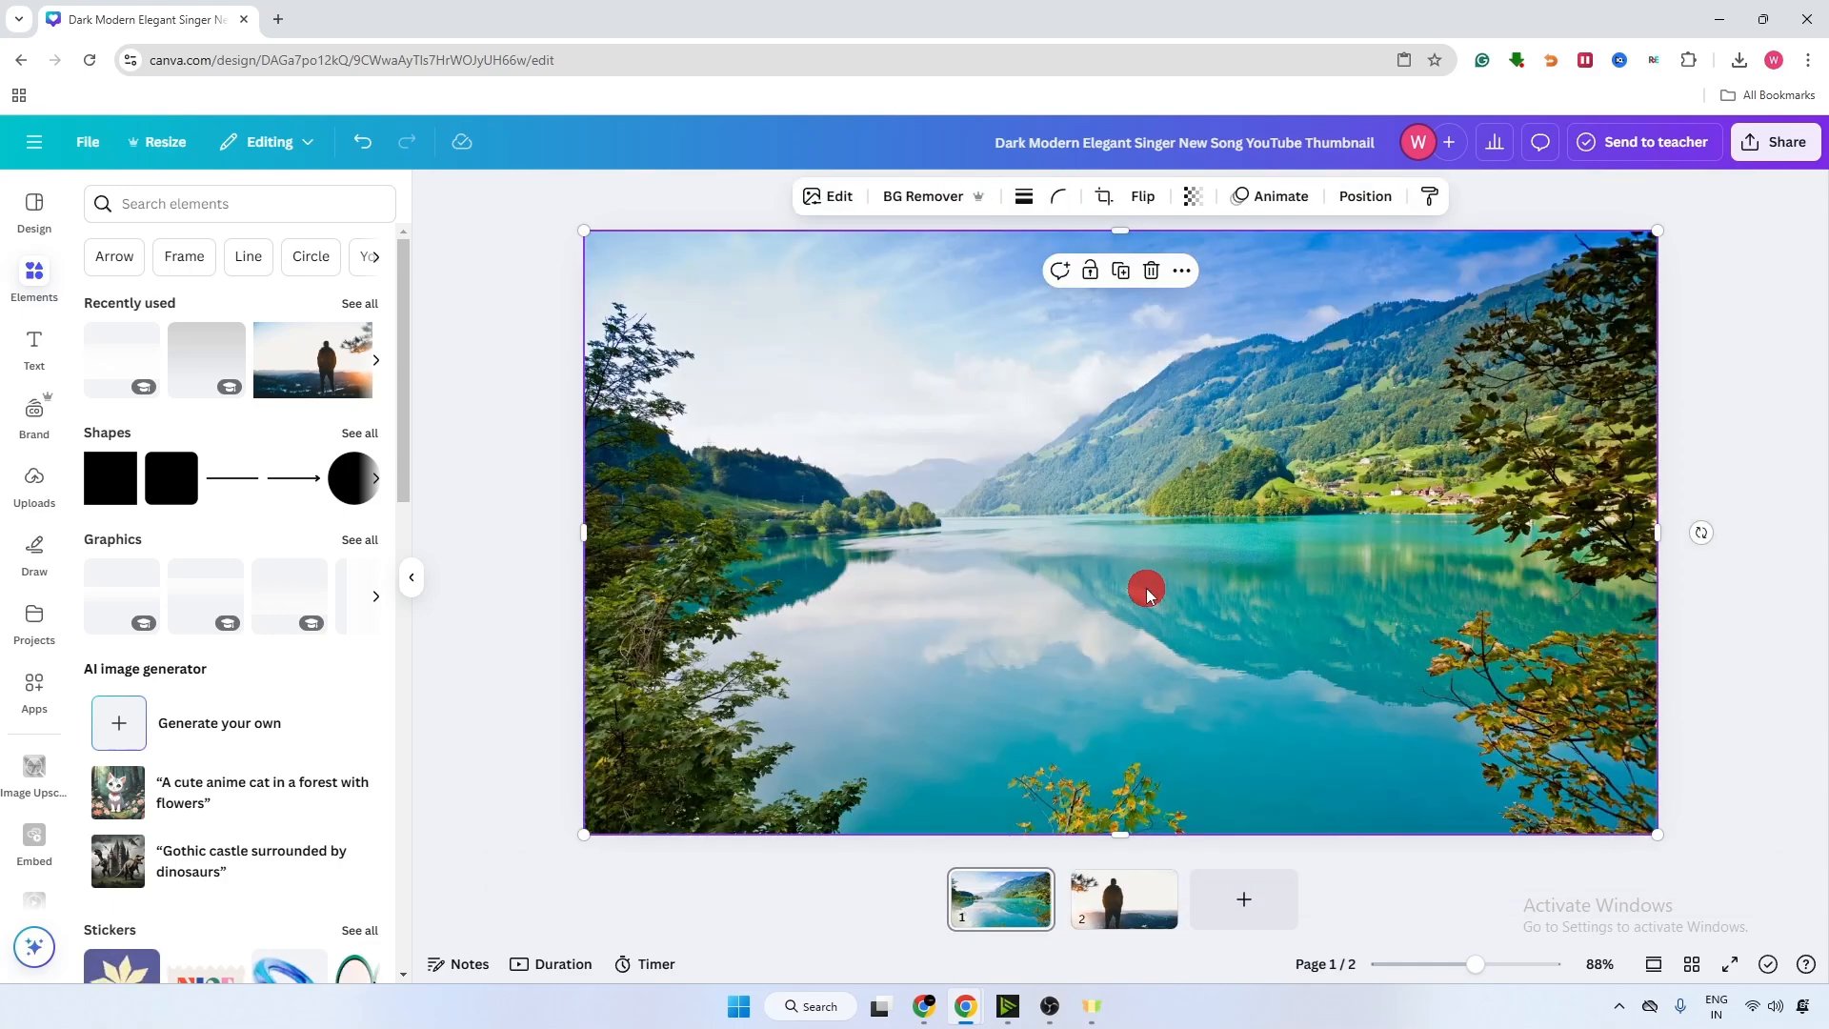
{"action": "key", "text": "ctrl+v"}
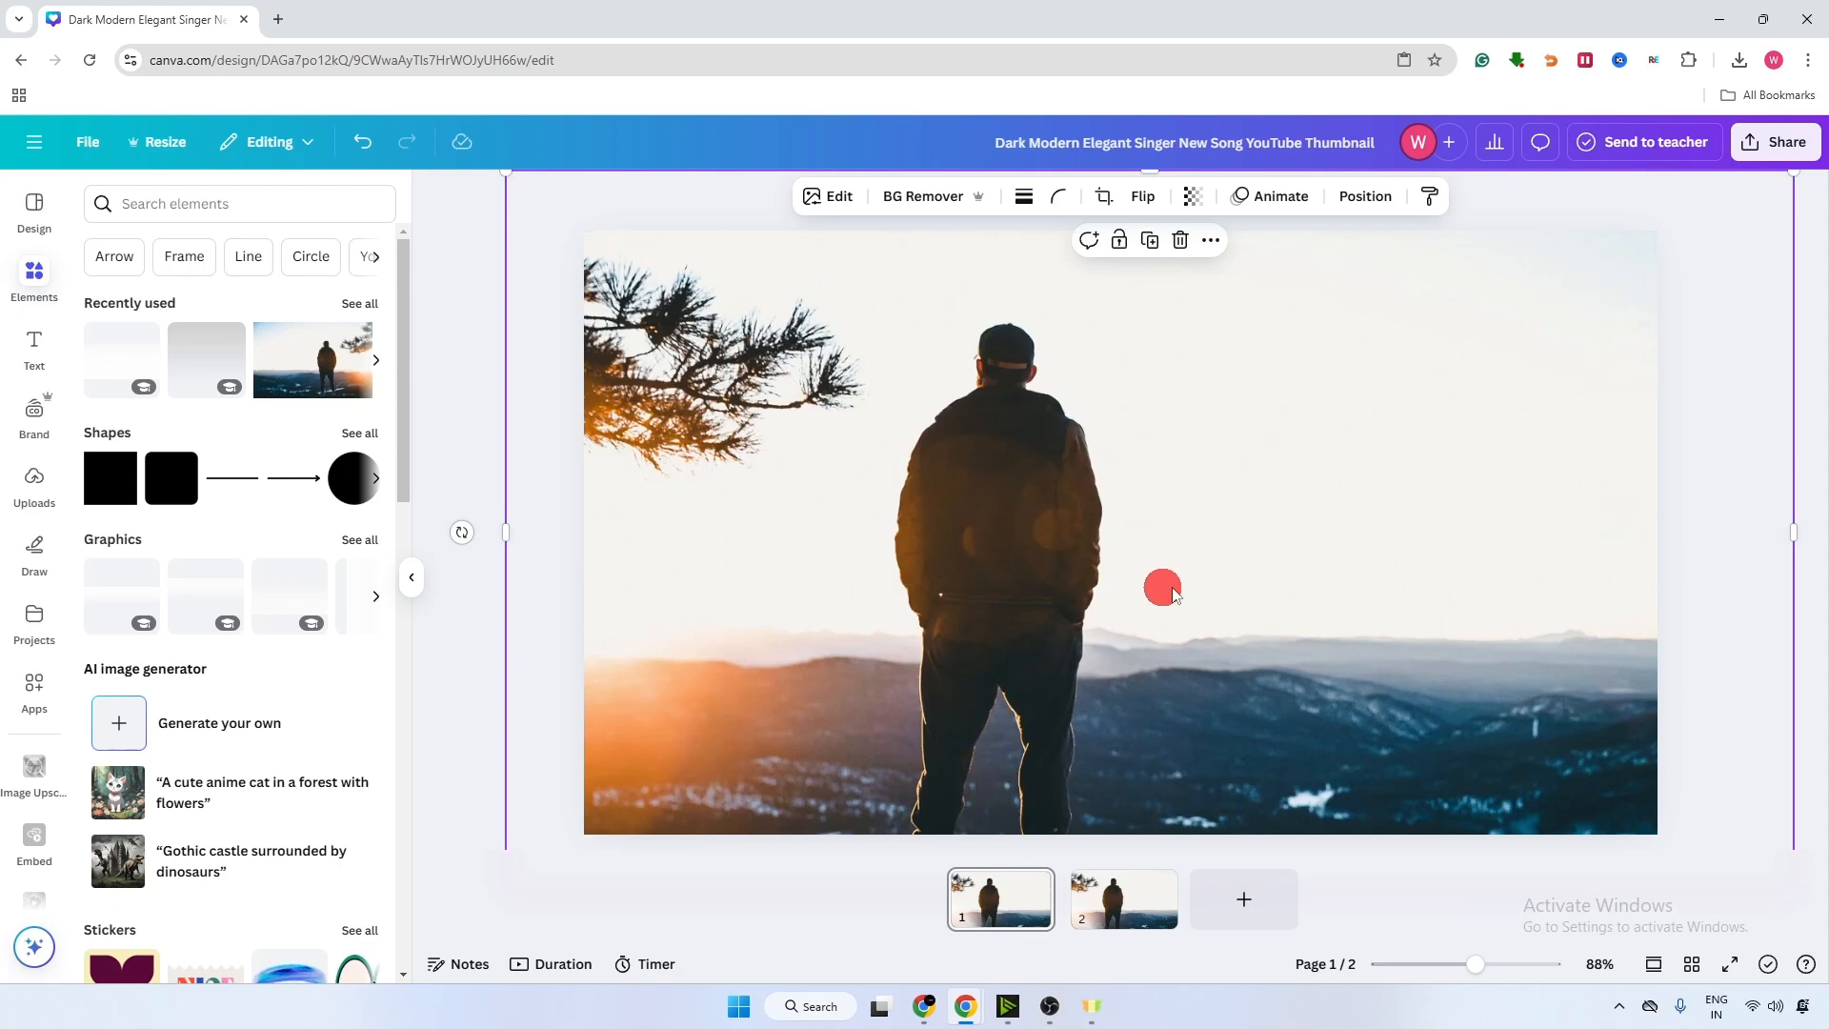
Set the transparency of the pasted man photo to 44 so it overlays the lake photo
{"action": "left_click", "coordinate": [1192, 204]}
{"action": "left_click_drag", "start_coordinate": [1240, 277], "coordinate": [1162, 285]}
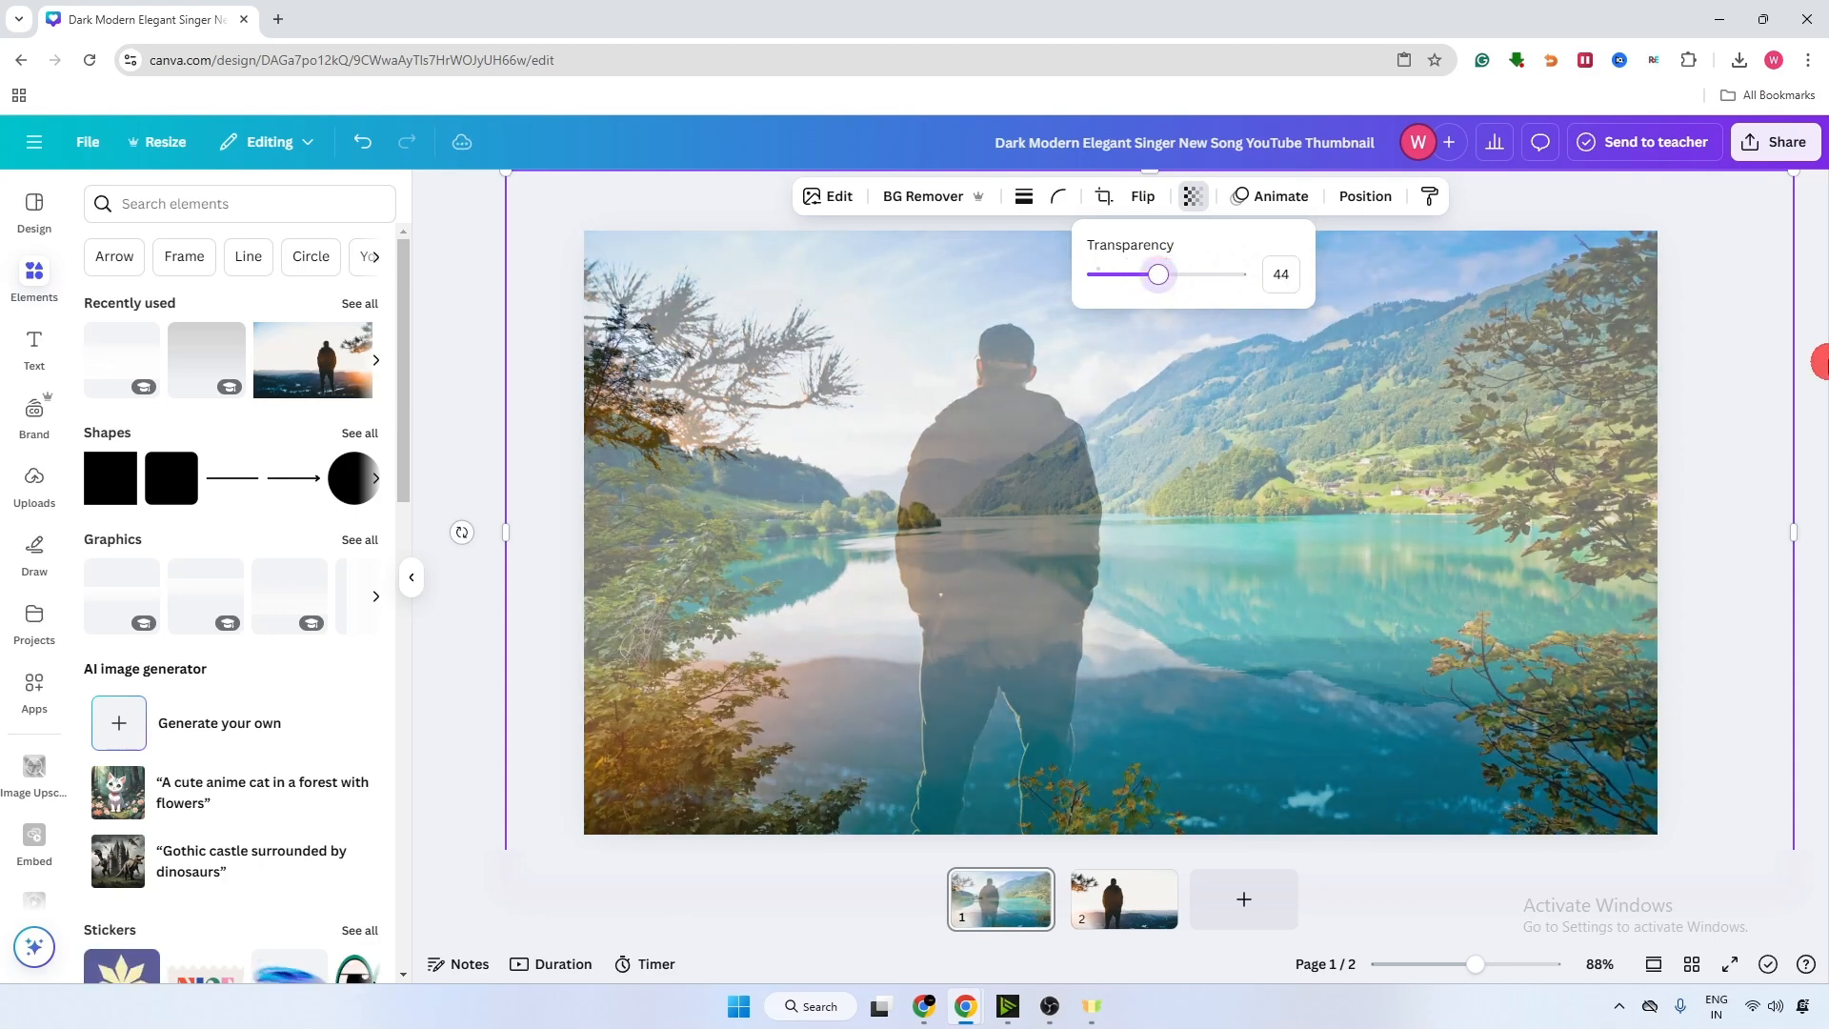
{"action": "left_click", "coordinate": [1820, 343]}
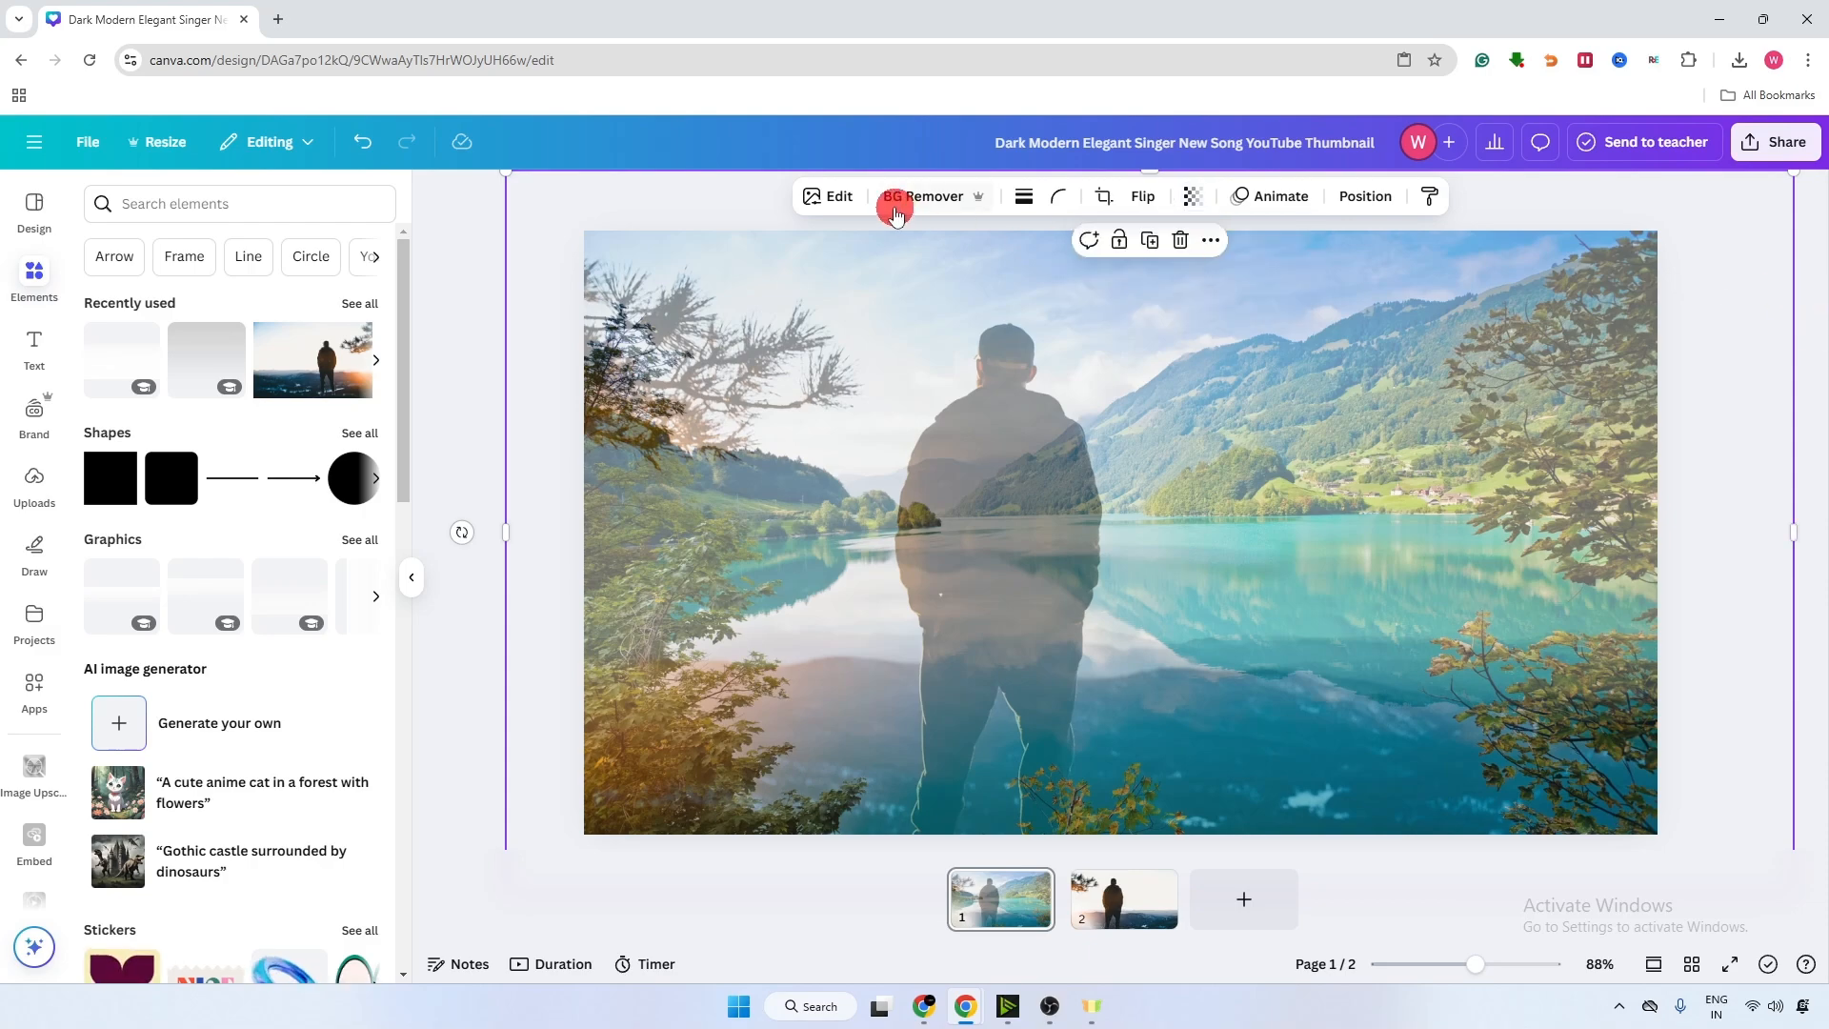
Open the image adjustments of the man photo and set its contrast to 100
{"action": "left_click", "coordinate": [836, 199]}
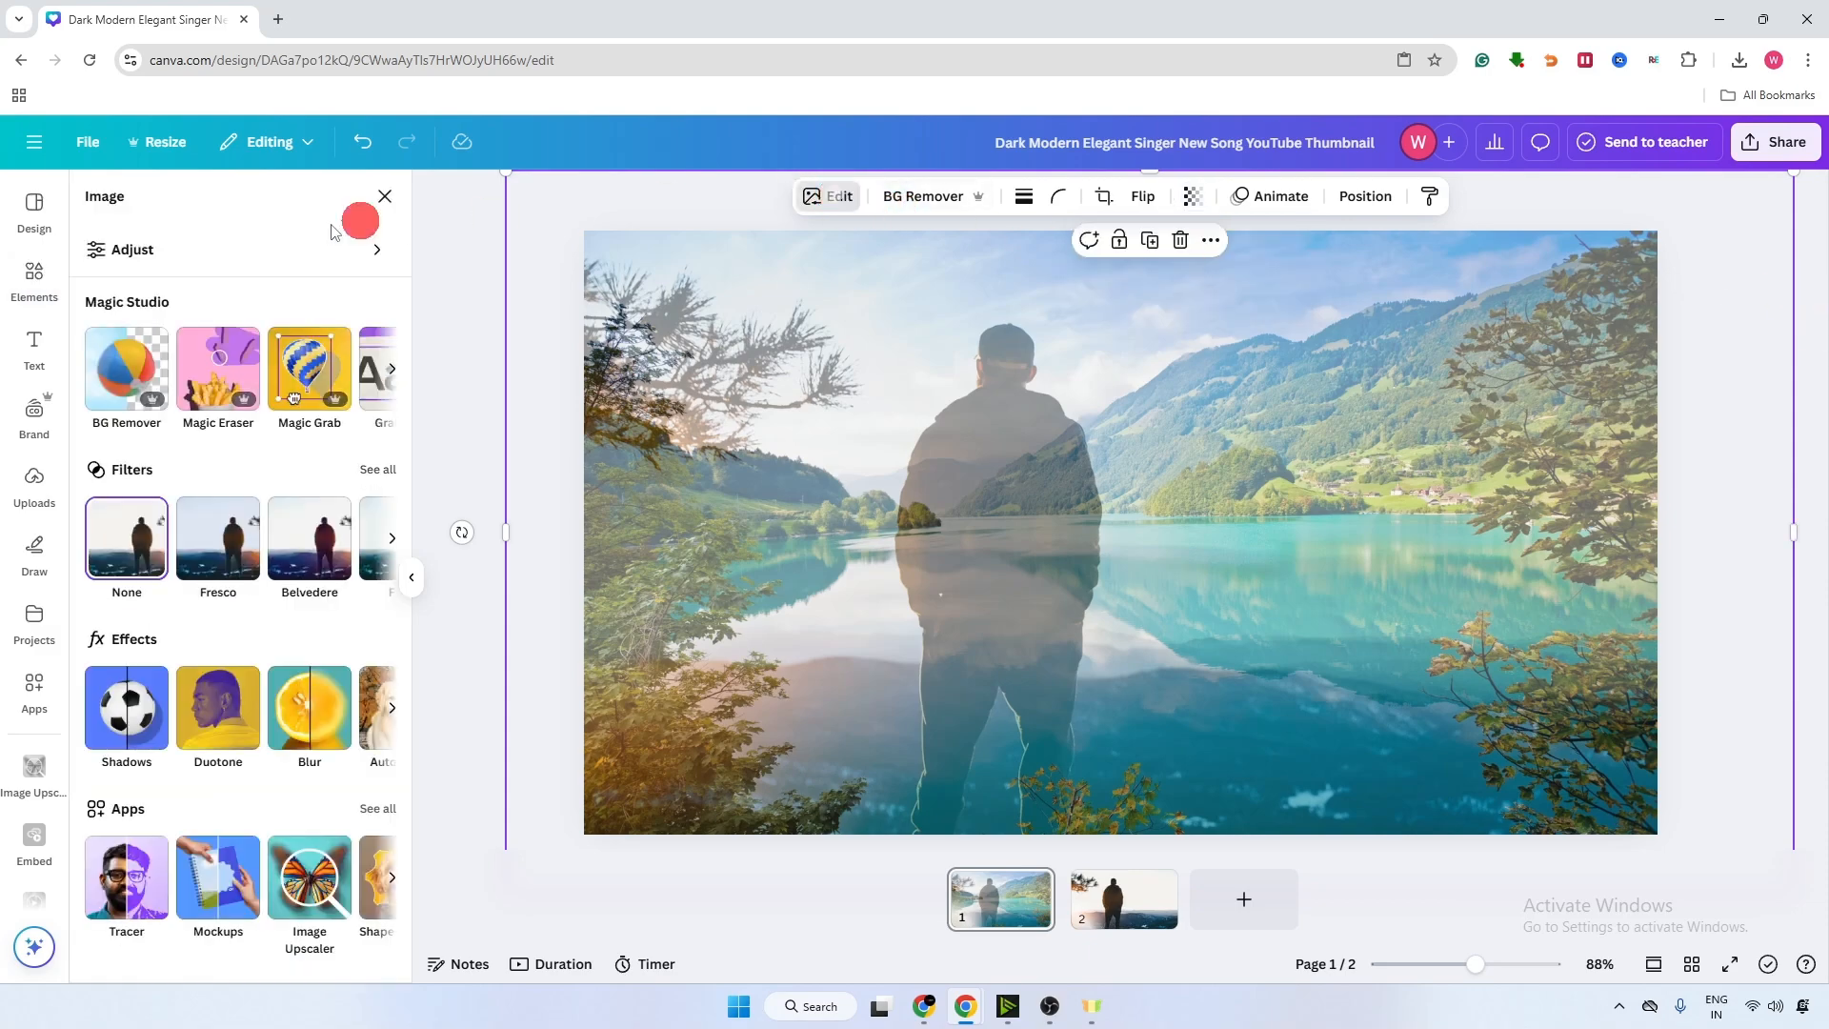
{"action": "left_click", "coordinate": [228, 250]}
{"action": "scroll", "coordinate": [401, 512], "scroll_direction": "down", "scroll_amount": 1}
{"action": "scroll", "coordinate": [401, 511], "scroll_direction": "down", "scroll_amount": 2}
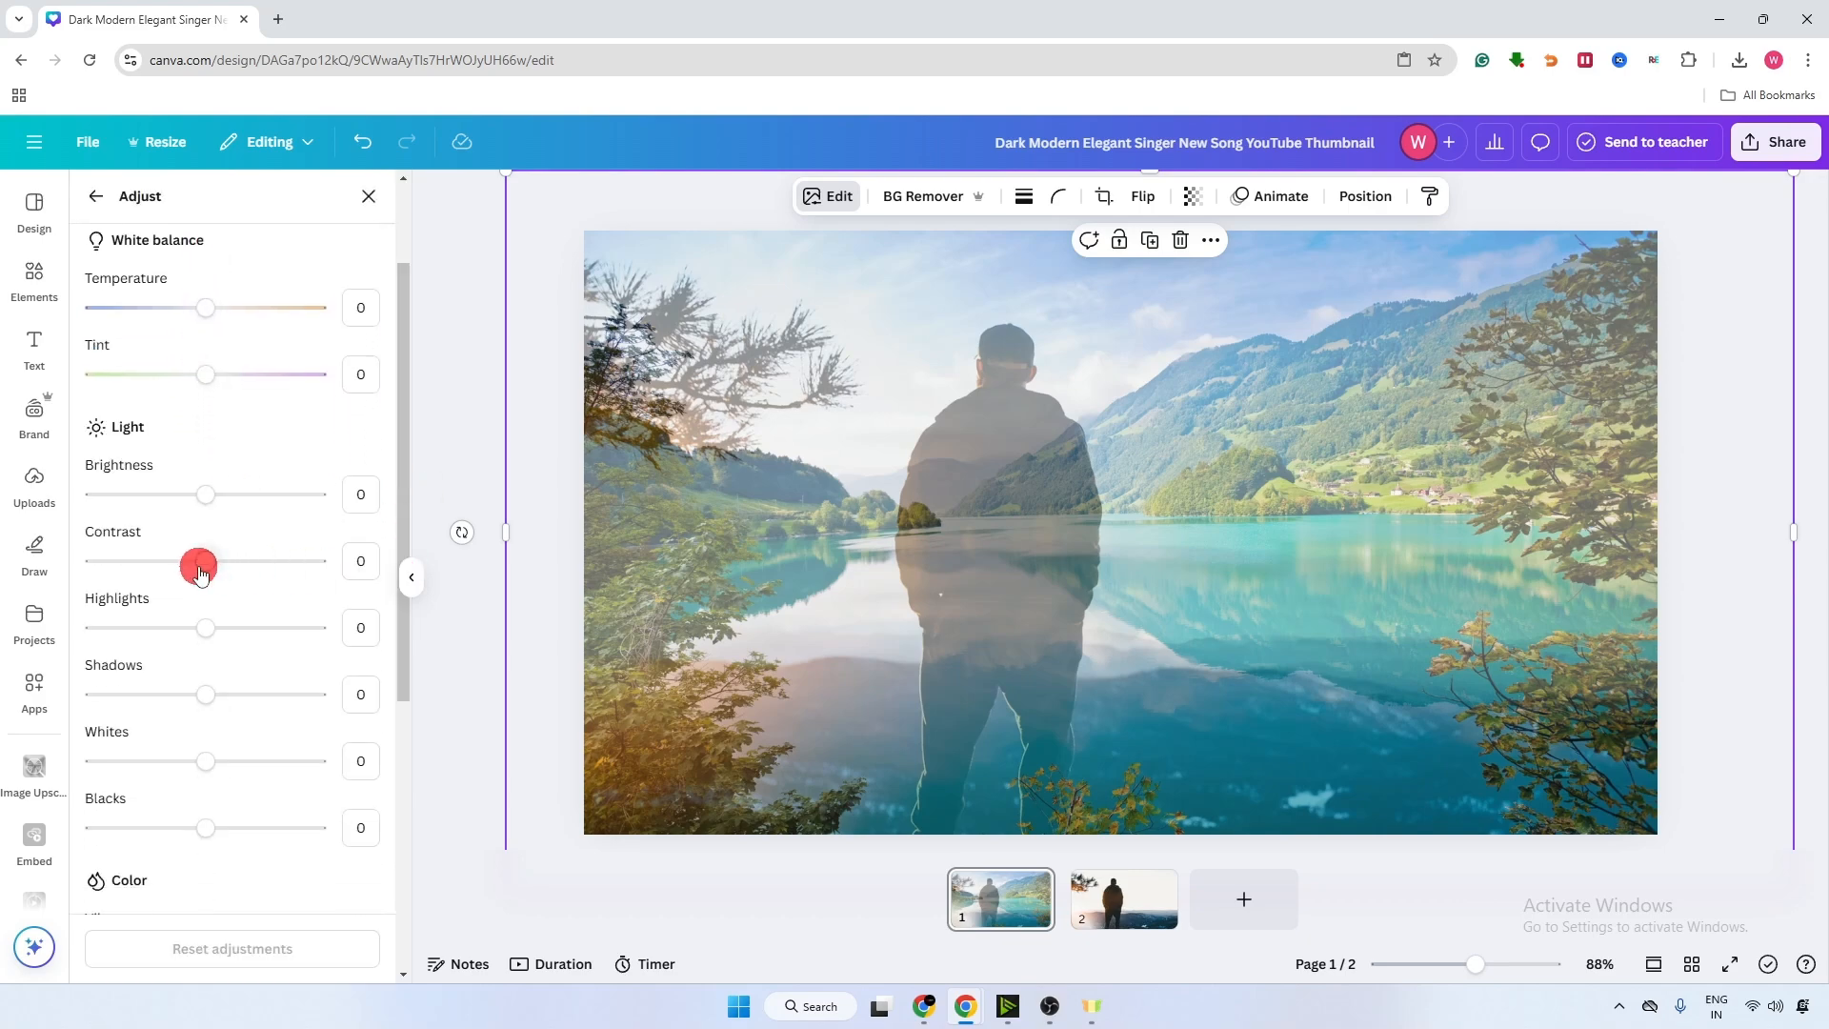
{"action": "left_click_drag", "start_coordinate": [215, 570], "coordinate": [931, 571]}
{"action": "left_click_drag", "start_coordinate": [450, 391], "coordinate": [404, 371]}
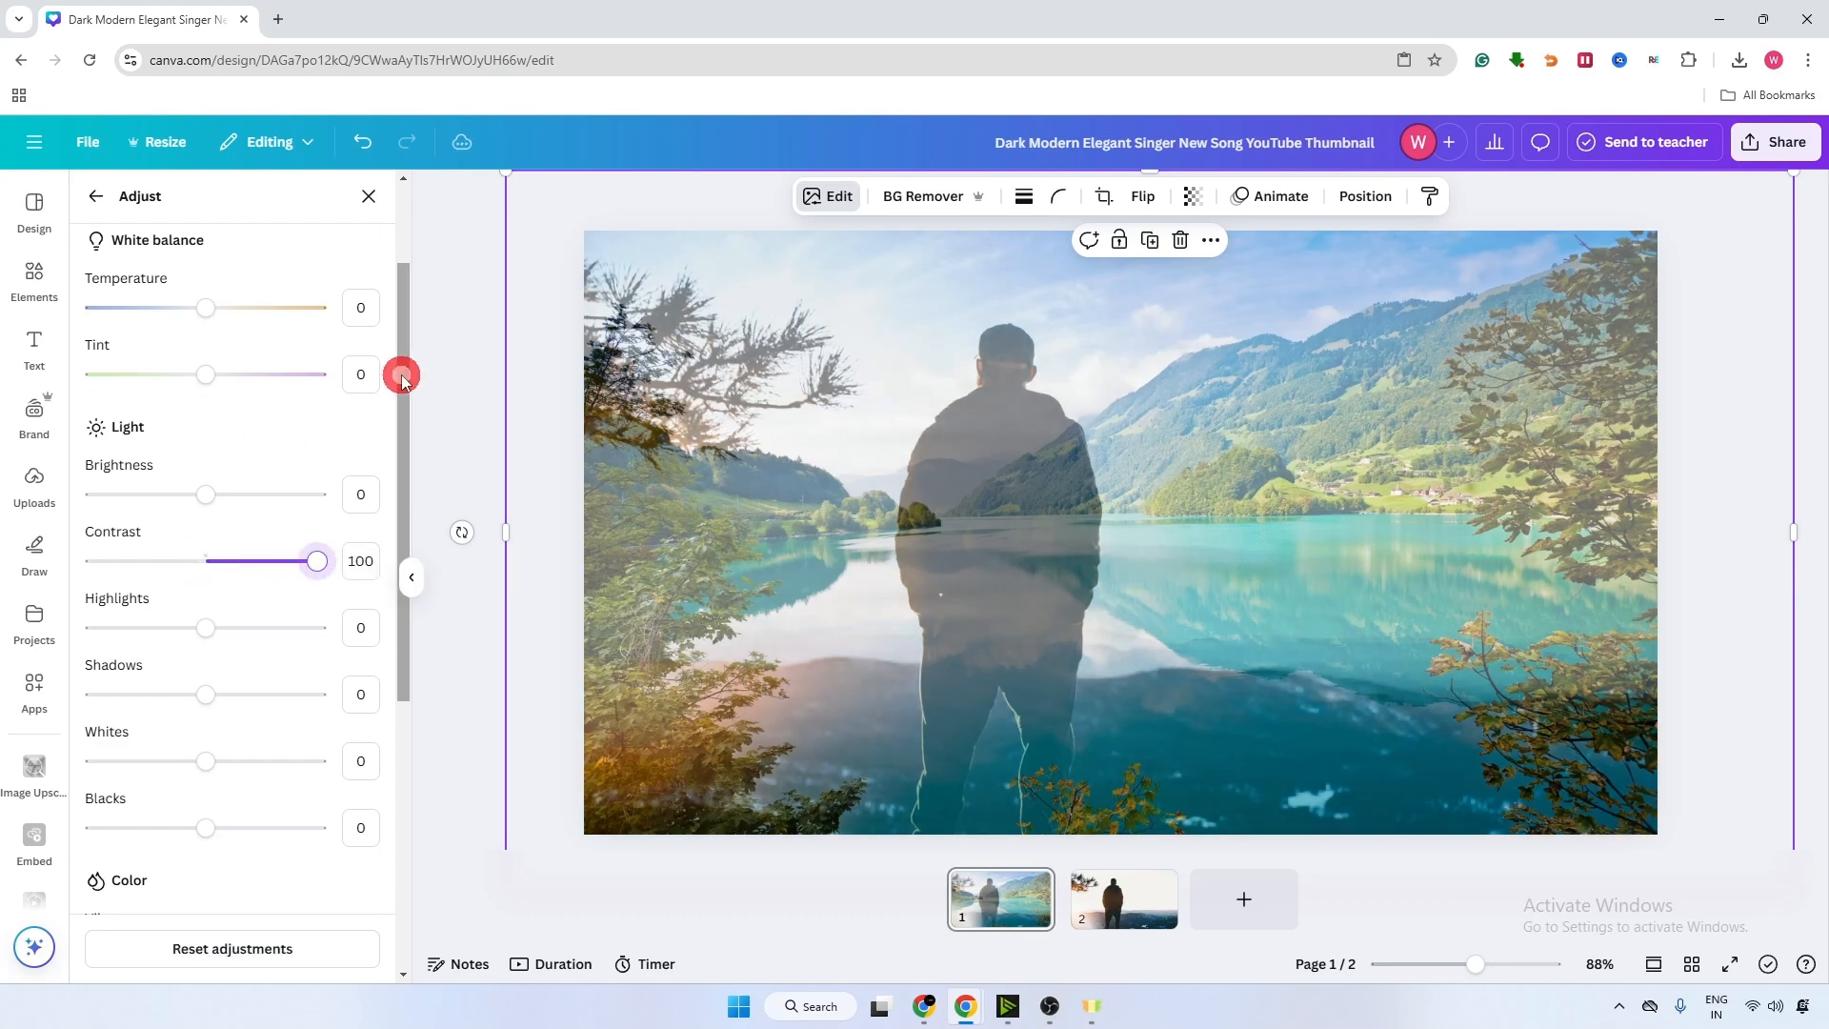
Adjust the man photo to temperature 44, tint 18, highlights 71, shadows 61 and whites 8
{"action": "scroll", "coordinate": [404, 372], "scroll_direction": "down", "scroll_amount": 1}
{"action": "left_click_drag", "start_coordinate": [197, 299], "coordinate": [253, 292]}
{"action": "left_click_drag", "start_coordinate": [238, 358], "coordinate": [286, 414]}
{"action": "scroll", "coordinate": [400, 425], "scroll_direction": "down", "scroll_amount": 3}
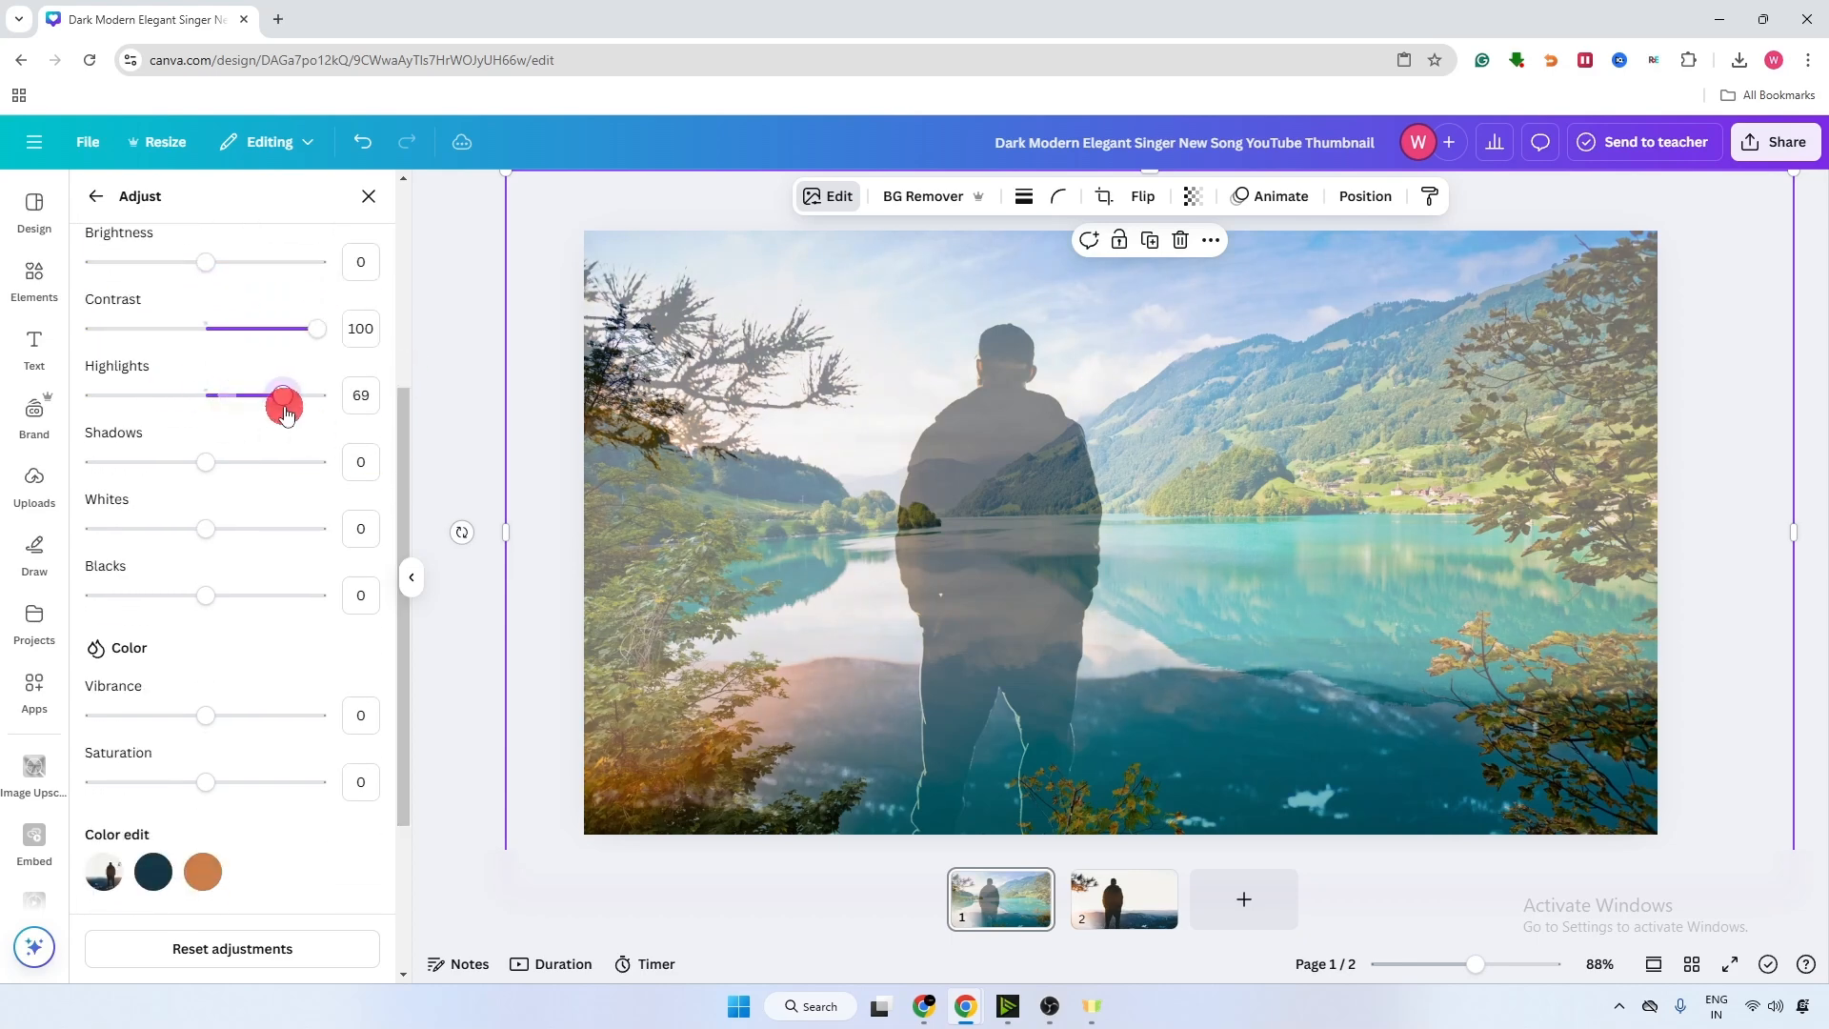
{"action": "left_click_drag", "start_coordinate": [205, 474], "coordinate": [217, 537]}
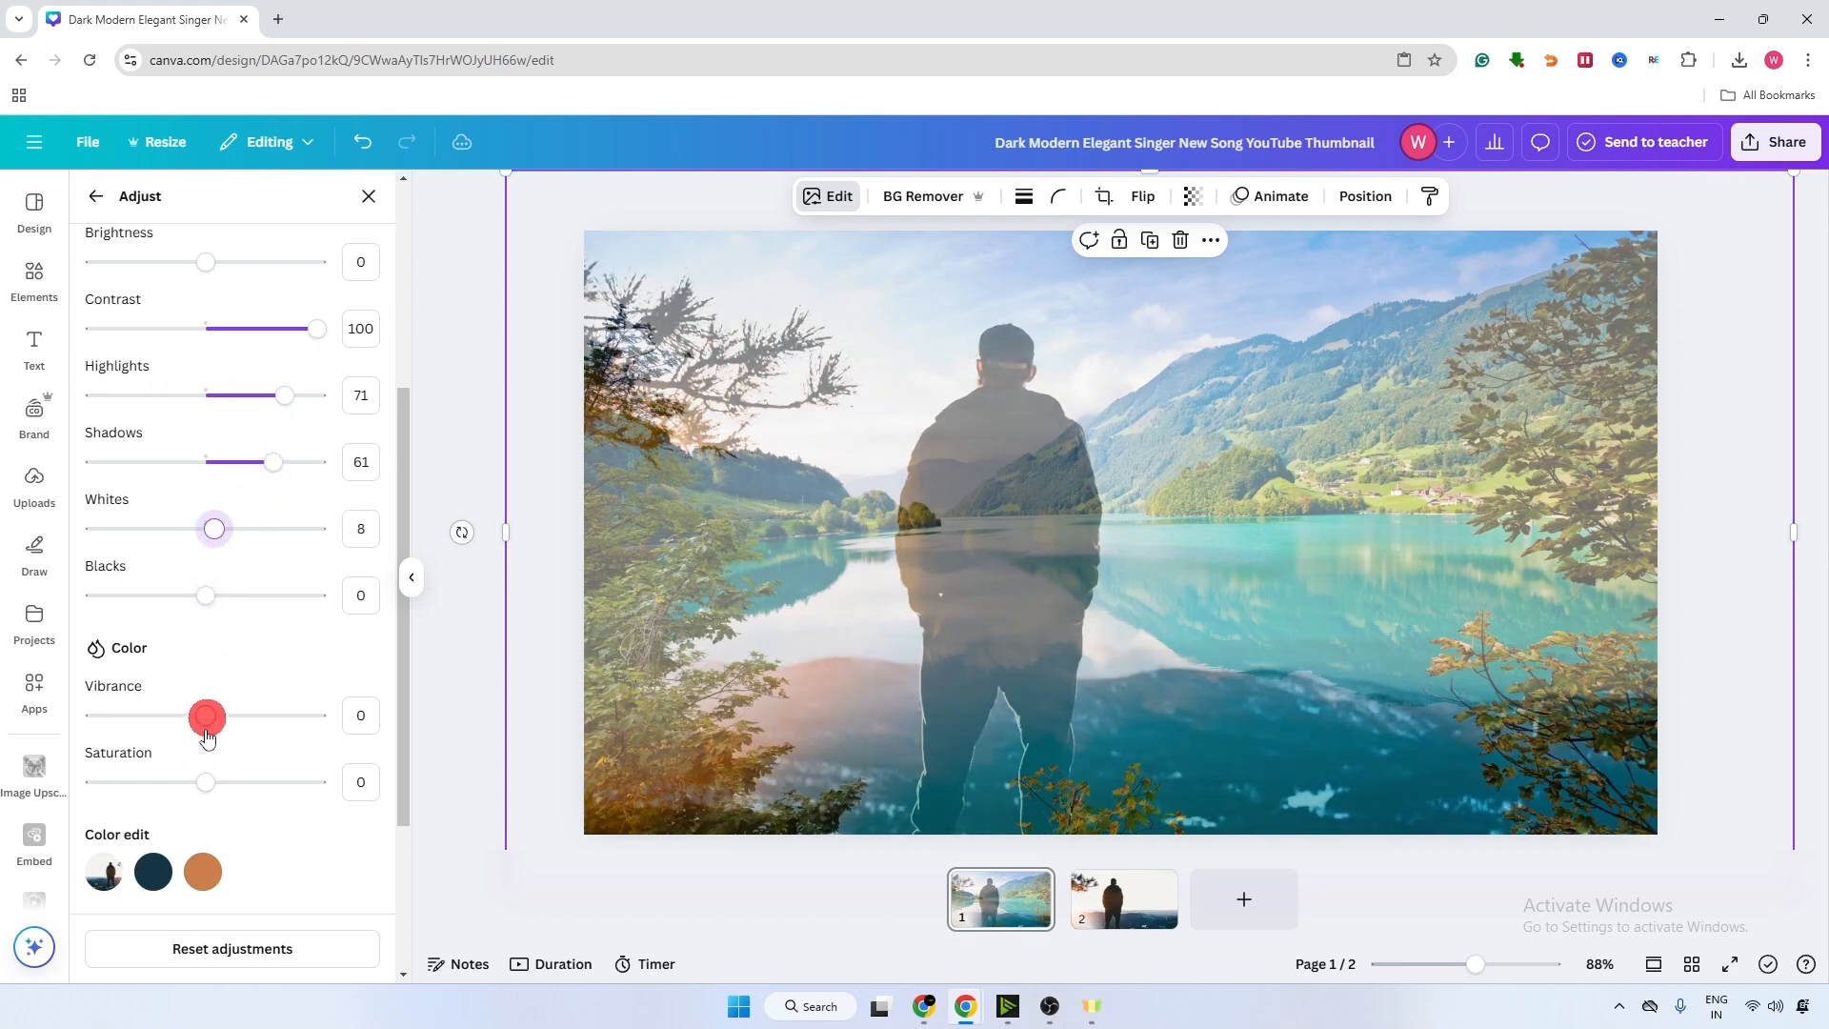
Set the man photo's vibrance to 97, saturation, blacks and whites to 100, and brightness to -22
{"action": "left_click_drag", "start_coordinate": [206, 716], "coordinate": [313, 716]}
{"action": "left_click_drag", "start_coordinate": [219, 800], "coordinate": [321, 798]}
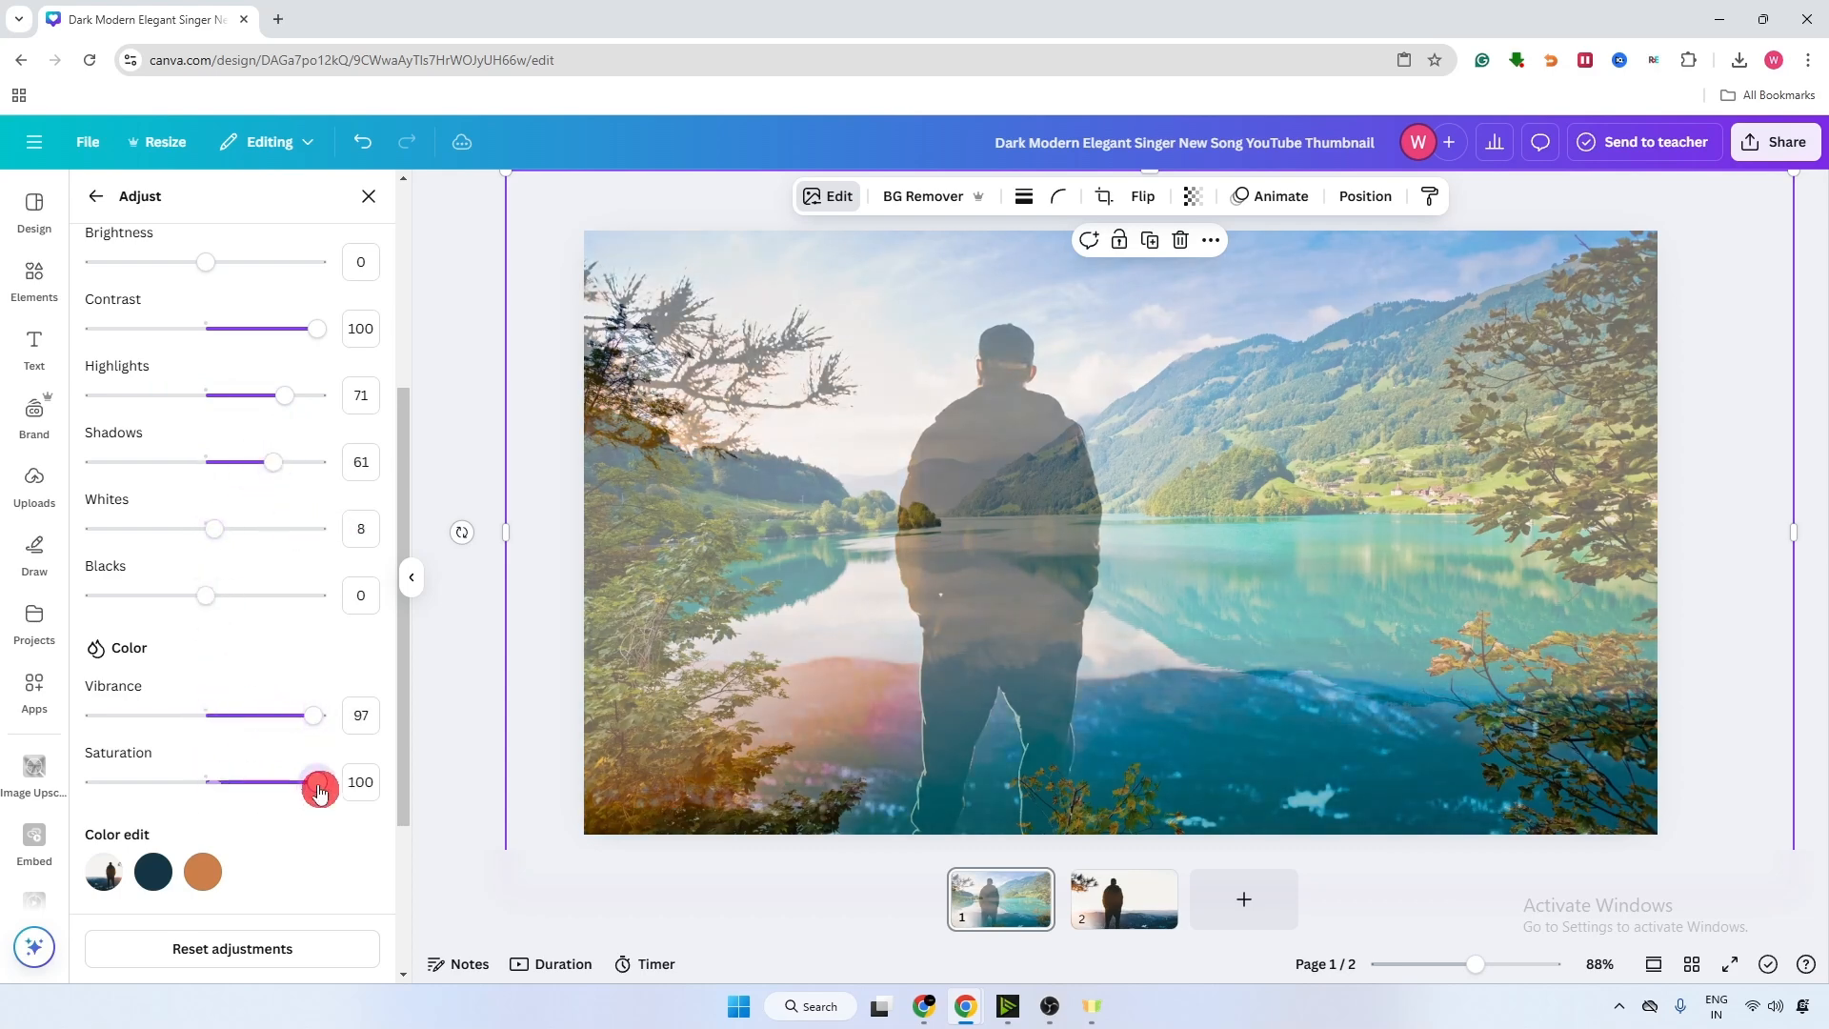
{"action": "left_click_drag", "start_coordinate": [206, 607], "coordinate": [444, 588]}
{"action": "left_click_drag", "start_coordinate": [240, 534], "coordinate": [369, 536]}
{"action": "left_click_drag", "start_coordinate": [401, 408], "coordinate": [400, 309]}
{"action": "left_click_drag", "start_coordinate": [294, 453], "coordinate": [184, 481]}
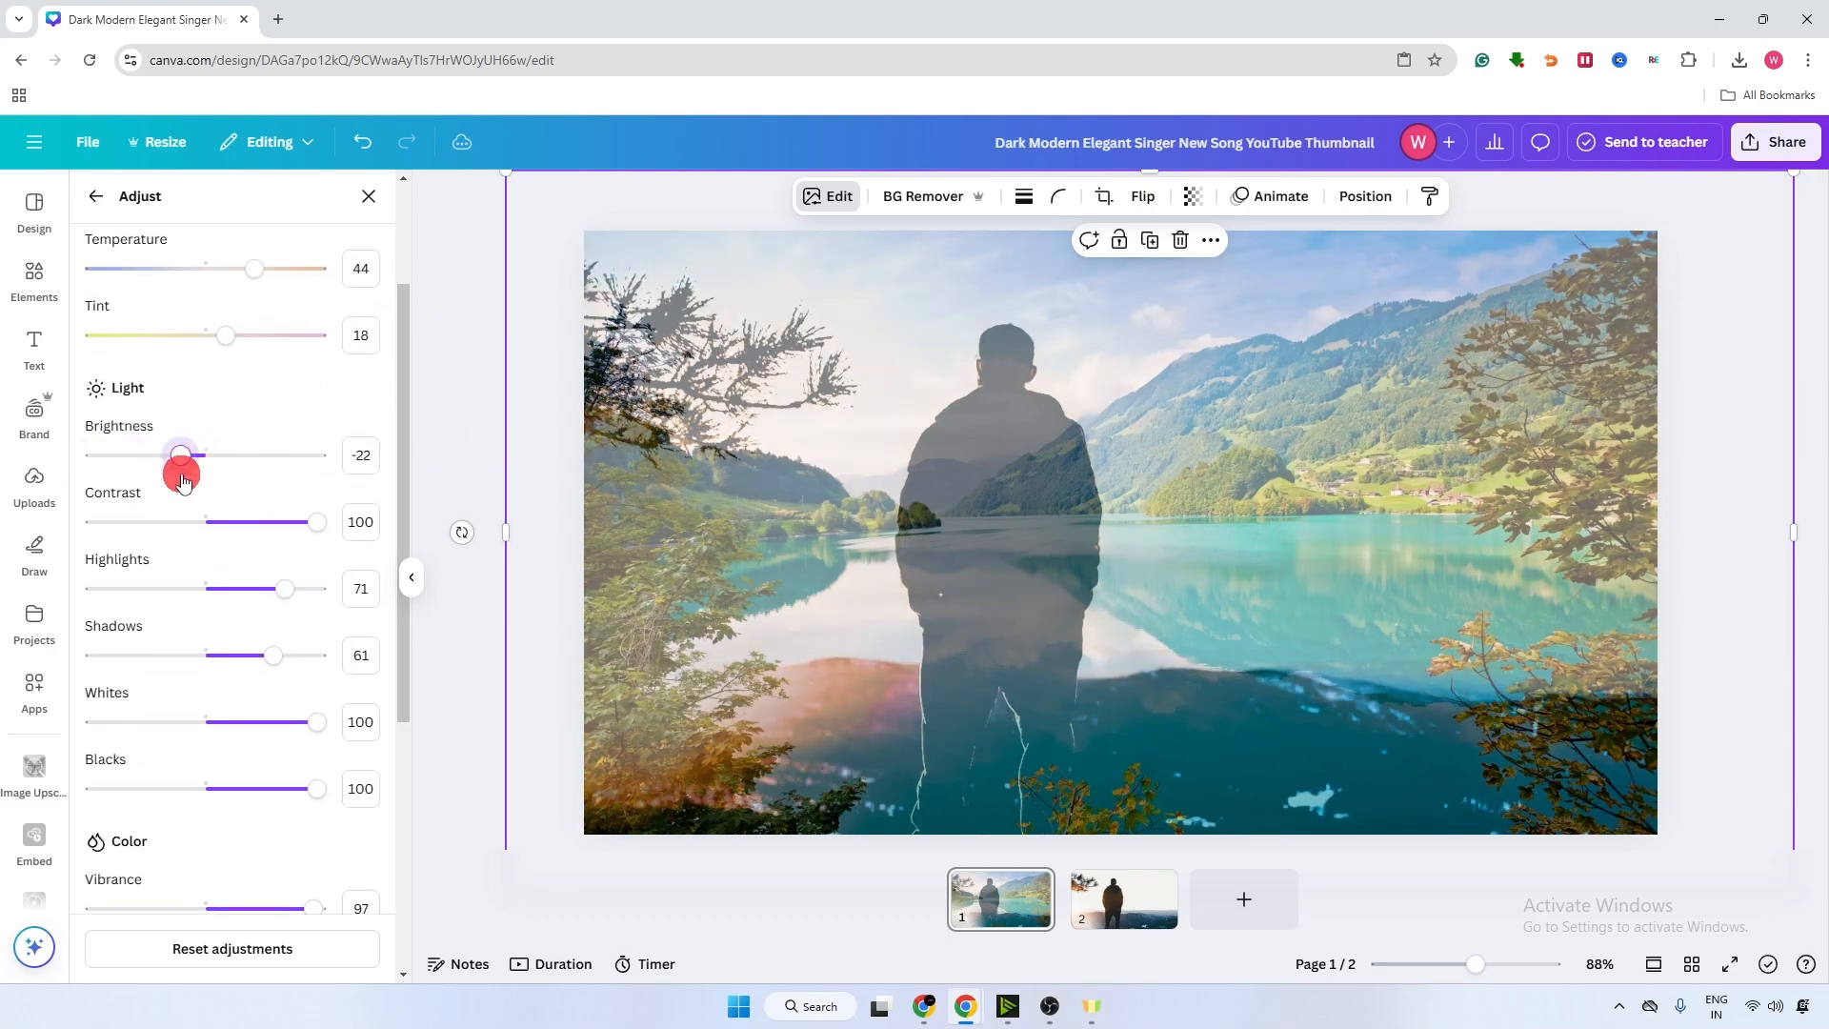
Undo the overlay edits and the pasted man photo so page 1 holds only the lake photo
{"action": "left_click", "coordinate": [1808, 291]}
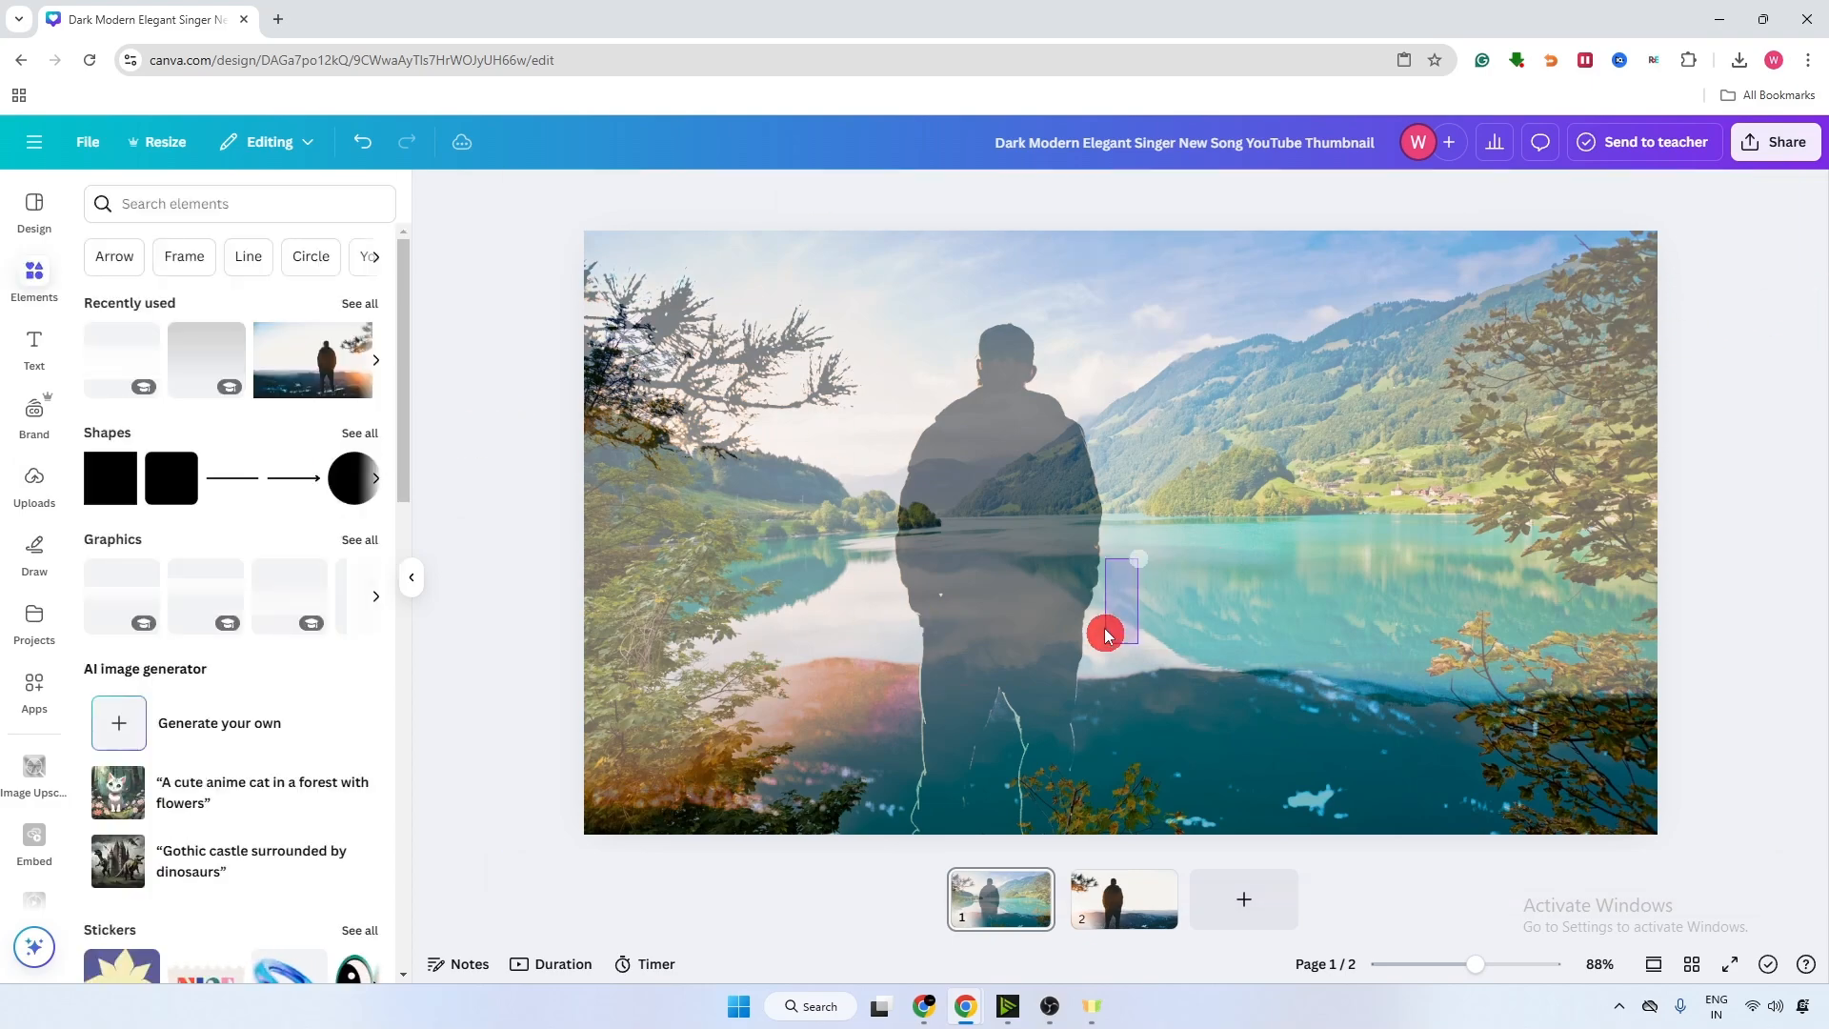
{"action": "key", "text": "ctrl+z"}
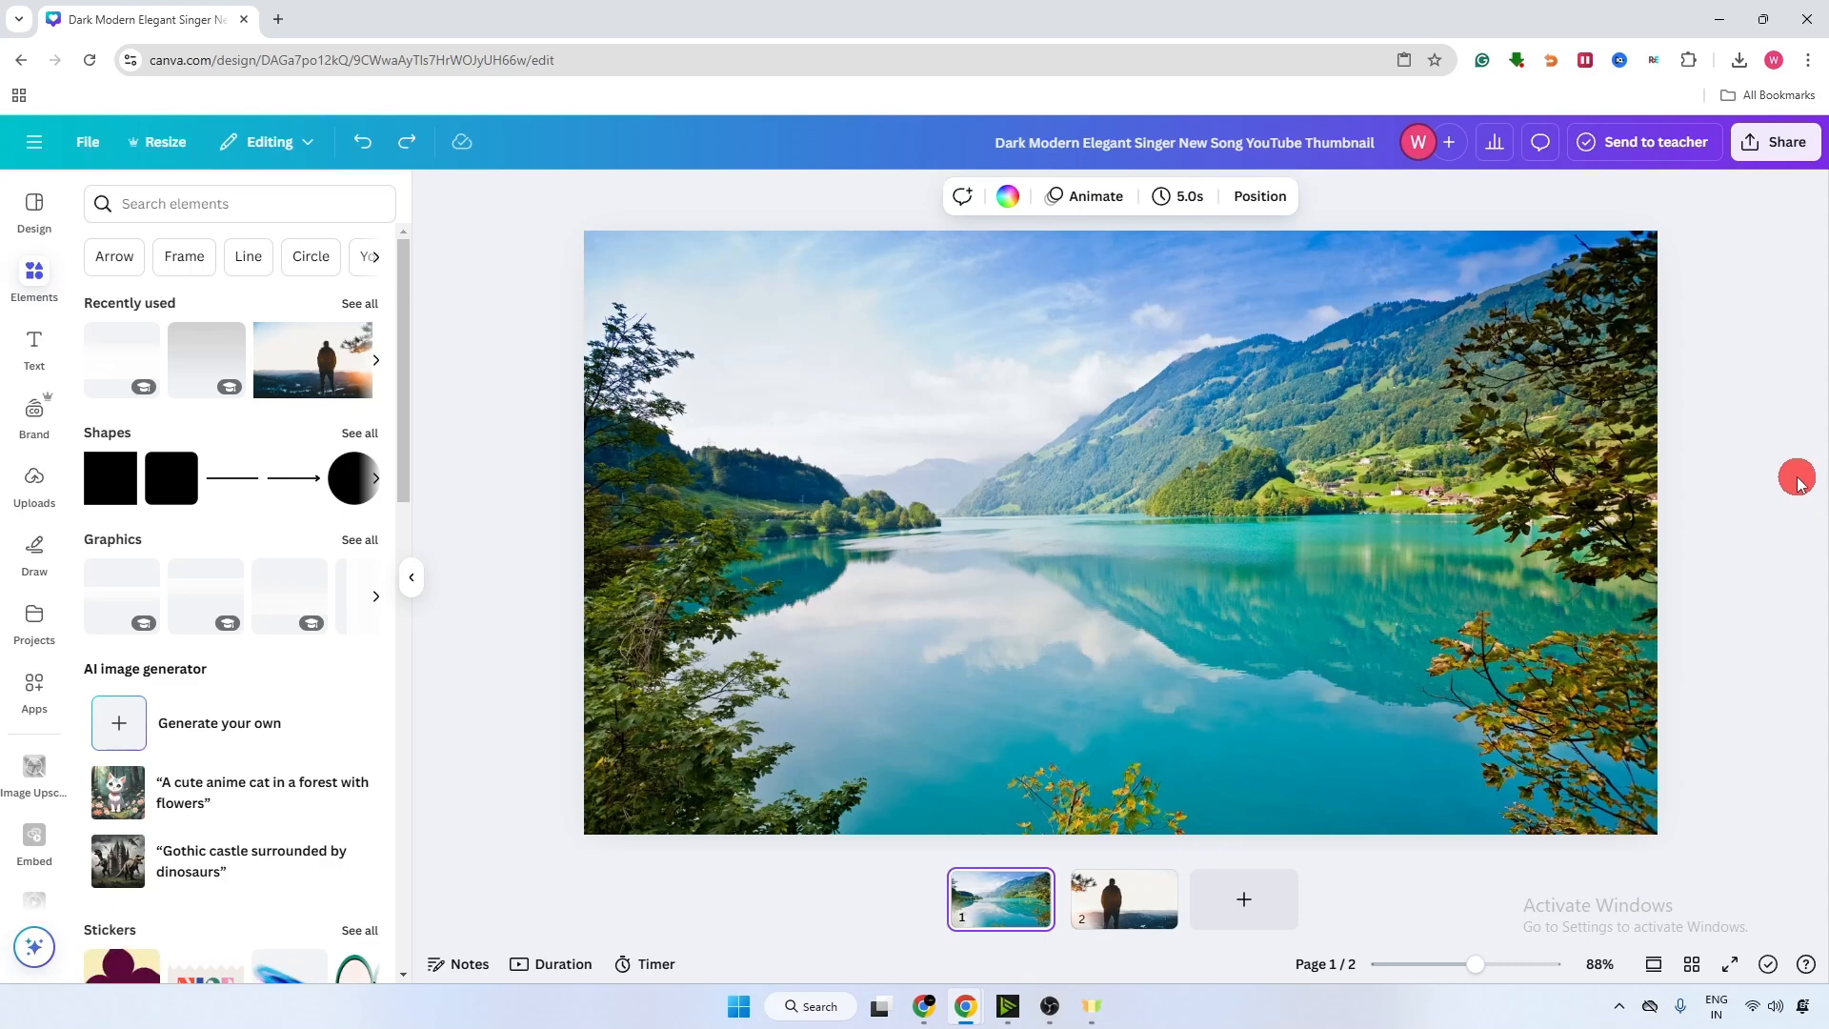
Find a "white gradient" graphic and fit it, turned sideways, over the left third of the lake photo on page 1
{"action": "left_click", "coordinate": [158, 206]}
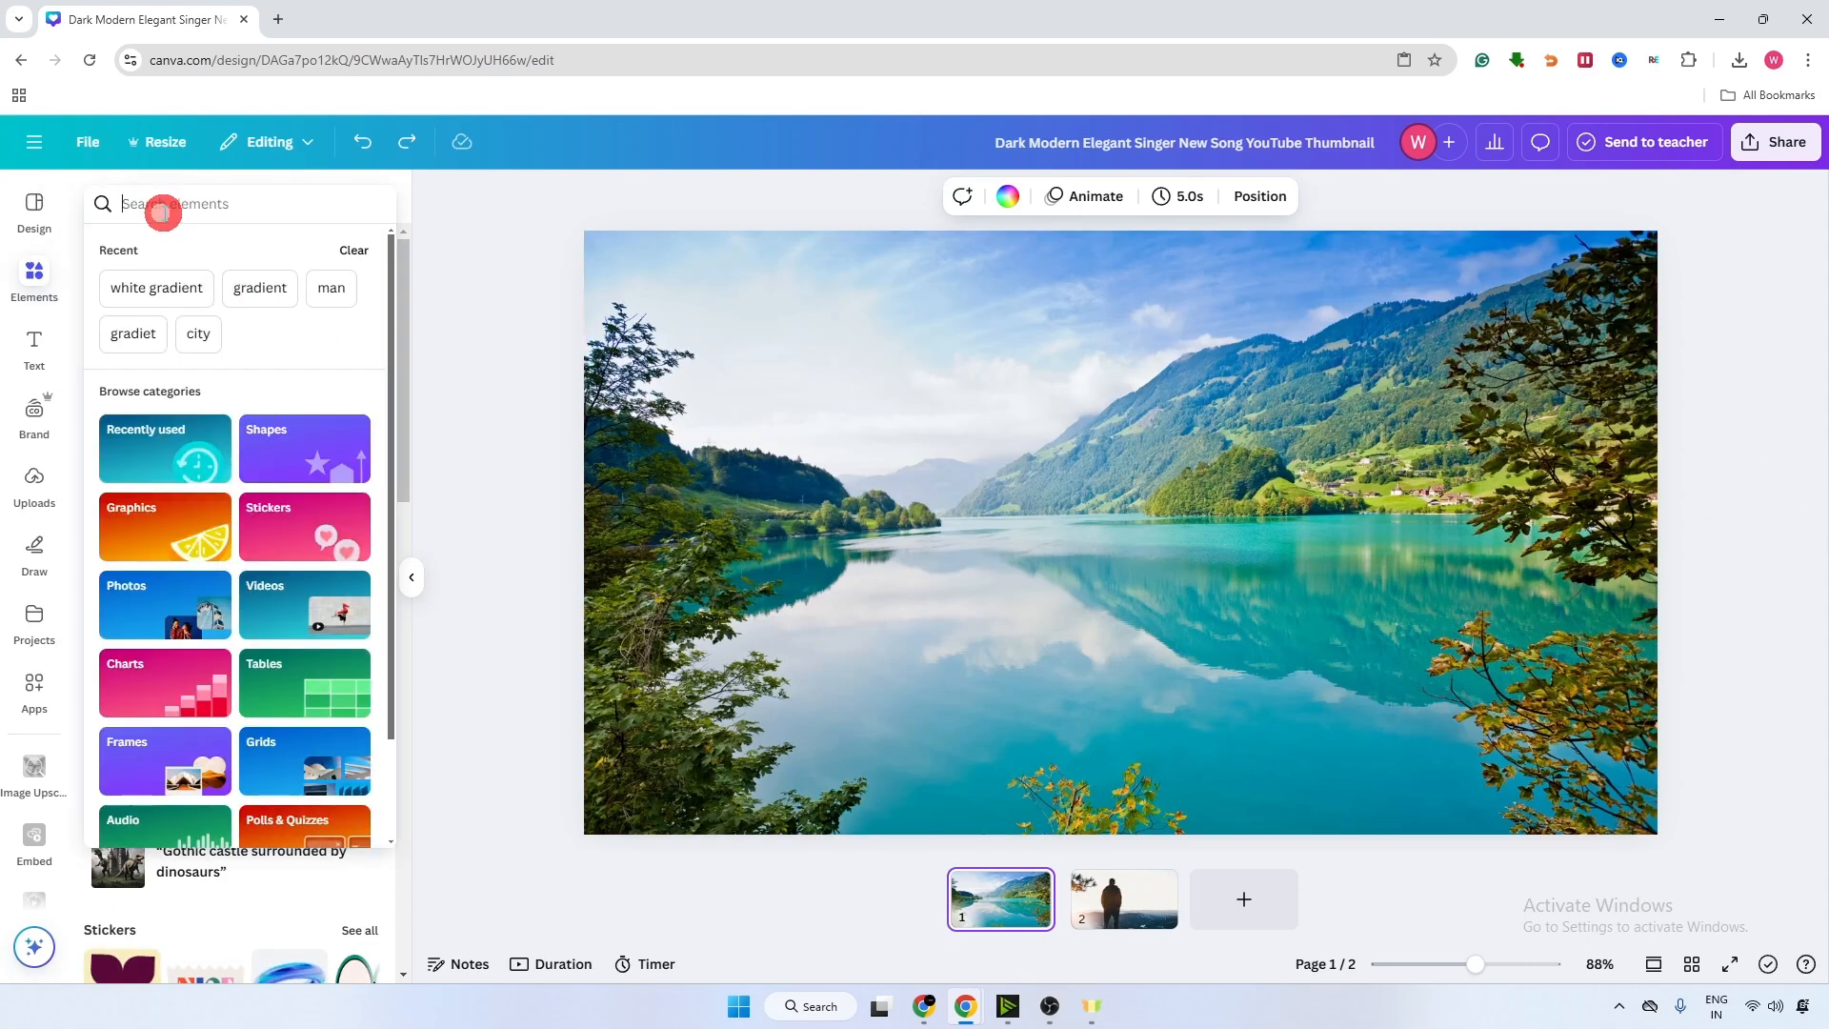
{"action": "left_click", "coordinate": [190, 286]}
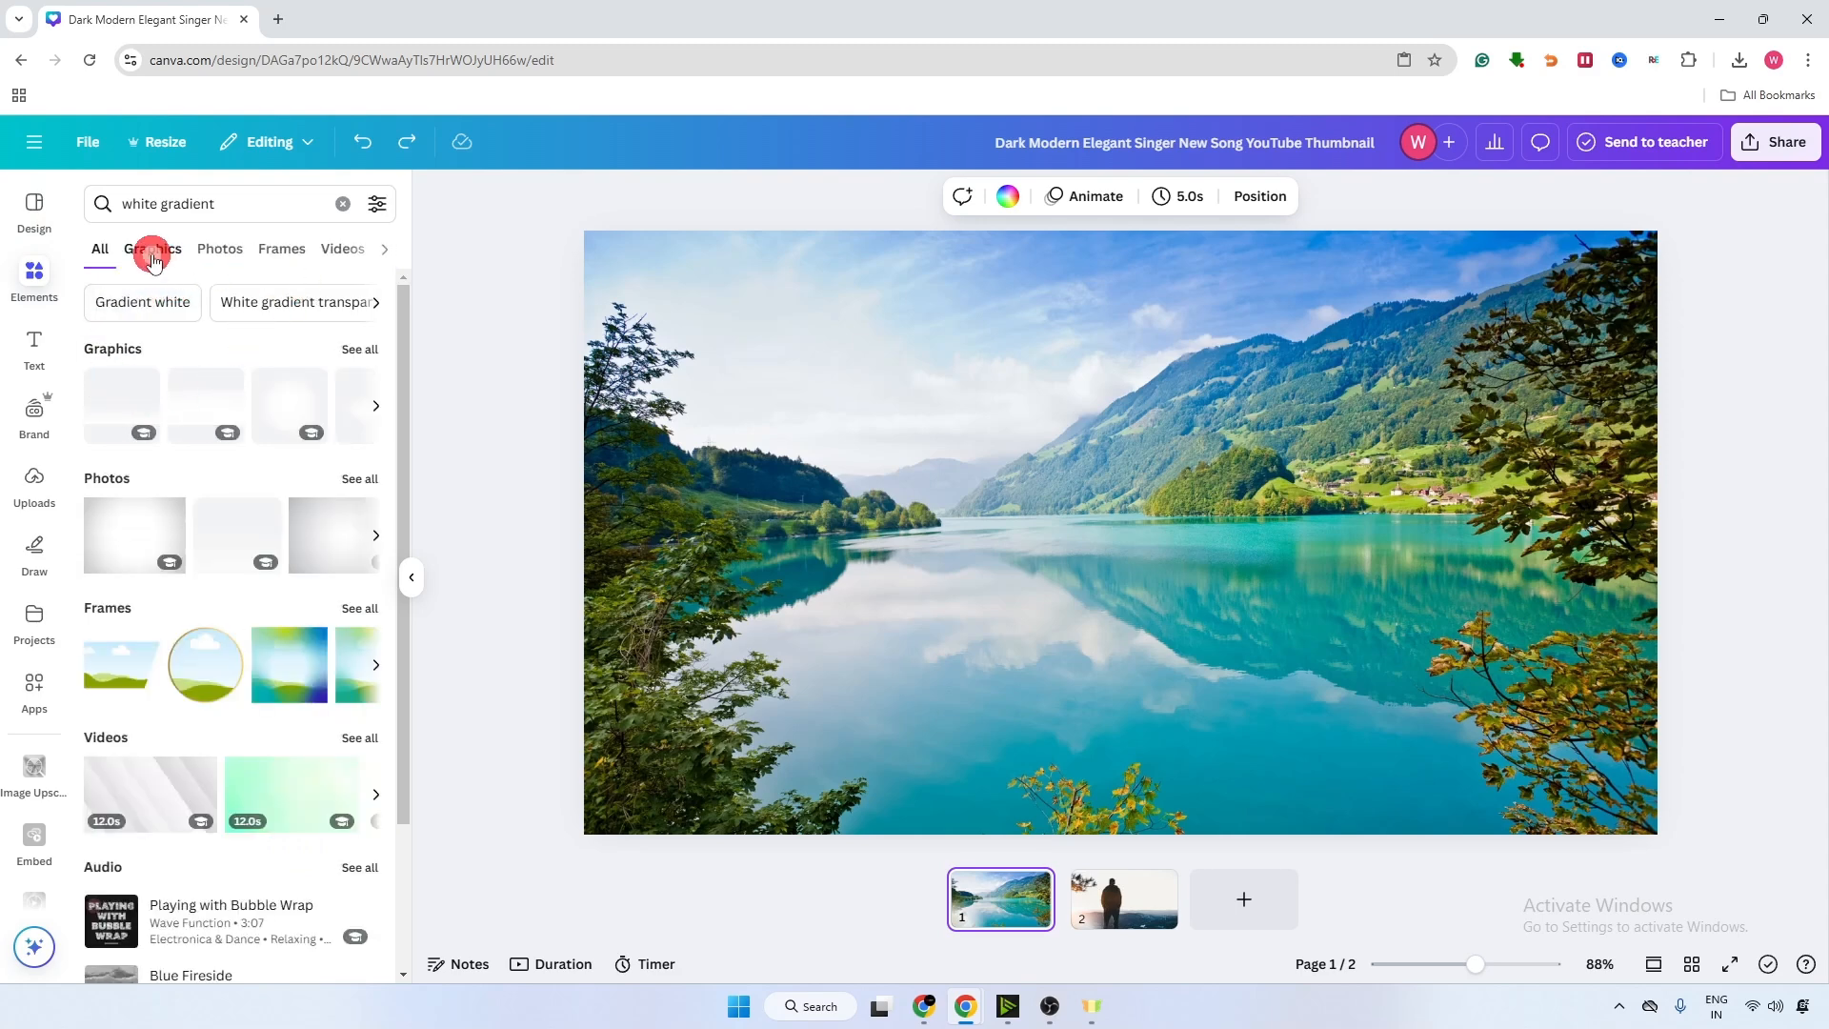
{"action": "left_click", "coordinate": [152, 253]}
{"action": "left_click_drag", "start_coordinate": [229, 398], "coordinate": [933, 491]}
{"action": "left_click_drag", "start_coordinate": [1197, 760], "coordinate": [975, 585]}
{"action": "left_click_drag", "start_coordinate": [855, 453], "coordinate": [715, 857]}
Copy the white gradient to page 2 and position it along the right edge of the man photo
{"action": "right_click", "coordinate": [797, 534]}
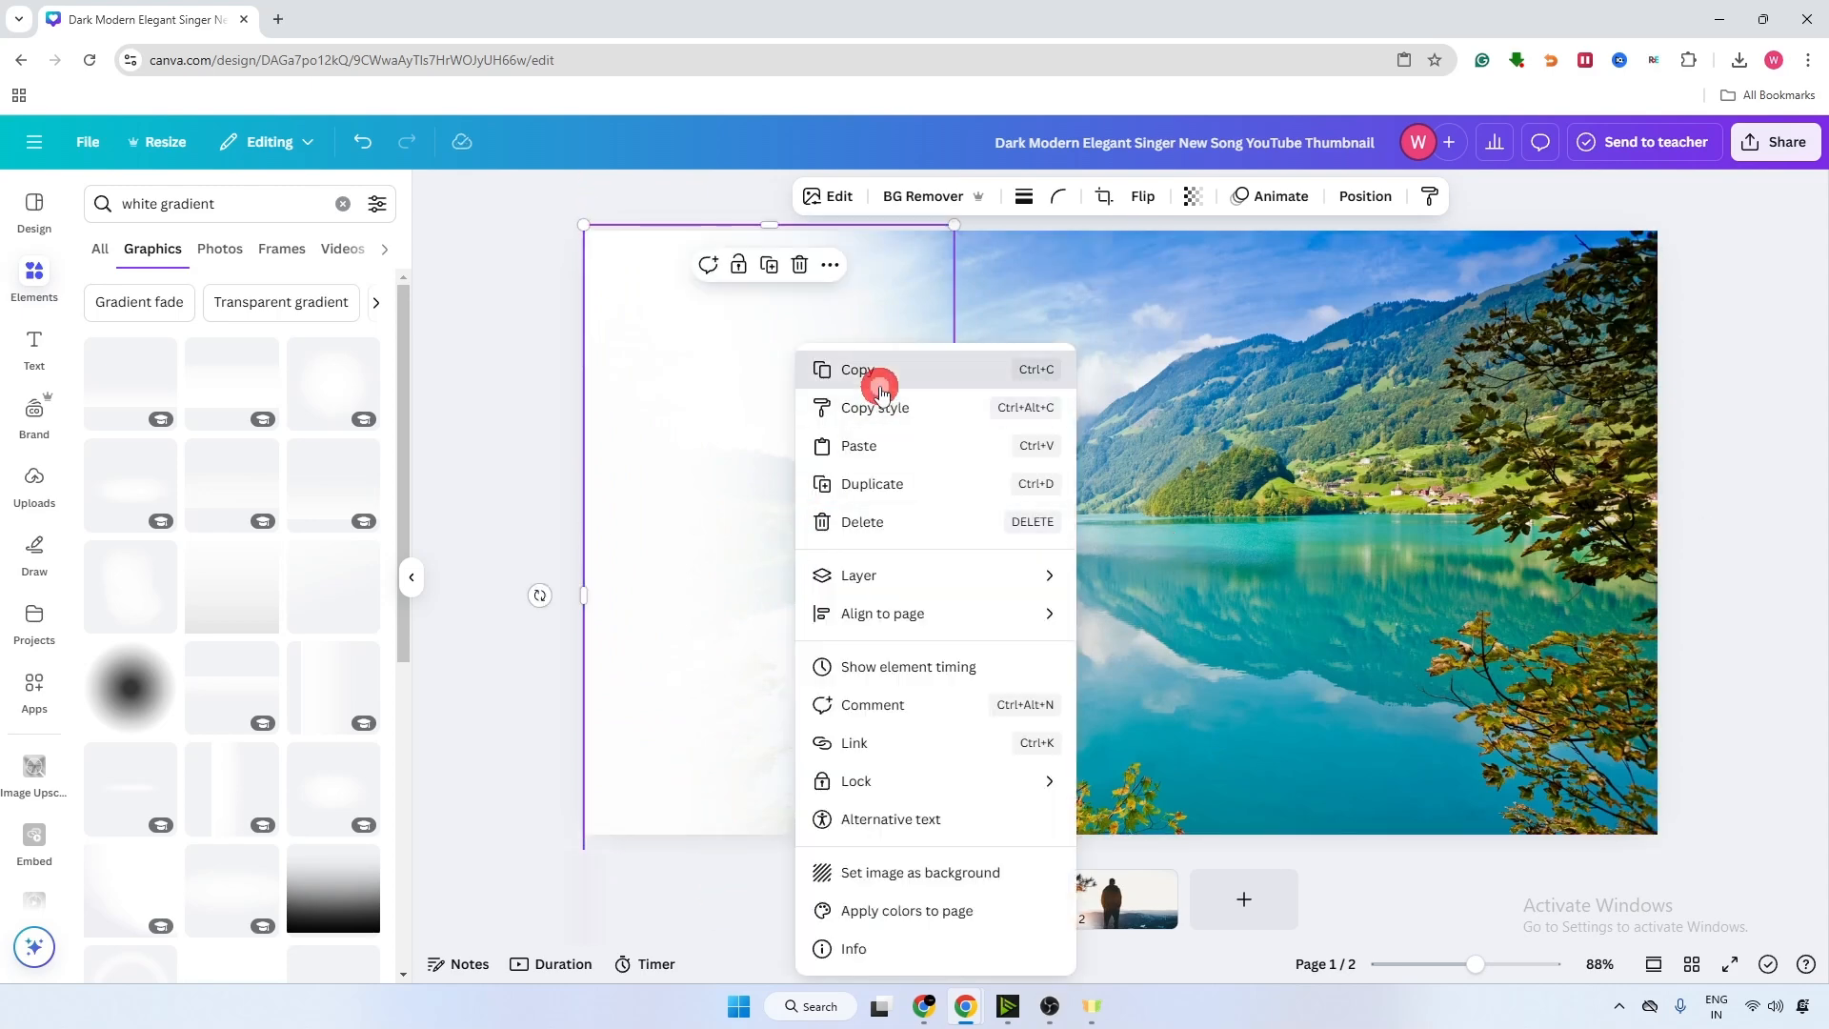
{"action": "left_click", "coordinate": [869, 376]}
{"action": "left_click", "coordinate": [1143, 896]}
{"action": "right_click", "coordinate": [1057, 440]}
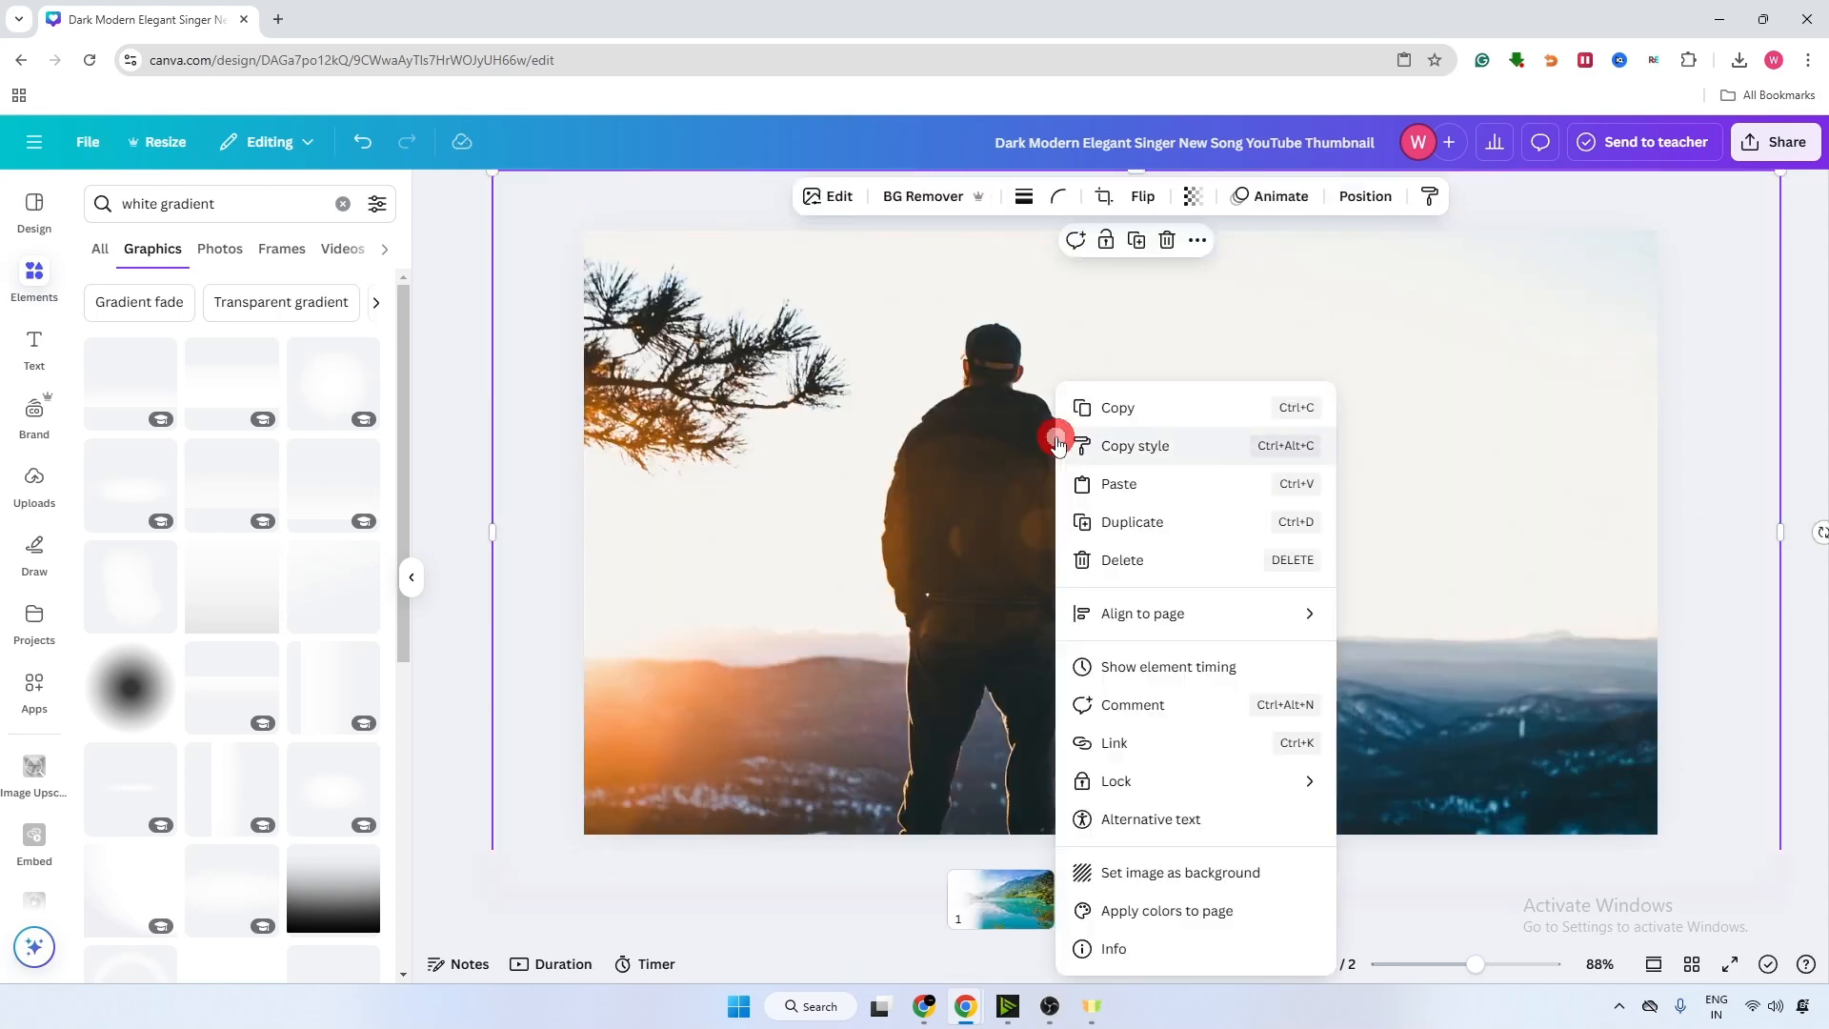
{"action": "left_click", "coordinate": [1149, 493]}
{"action": "left_click_drag", "start_coordinate": [857, 482], "coordinate": [1534, 457]}
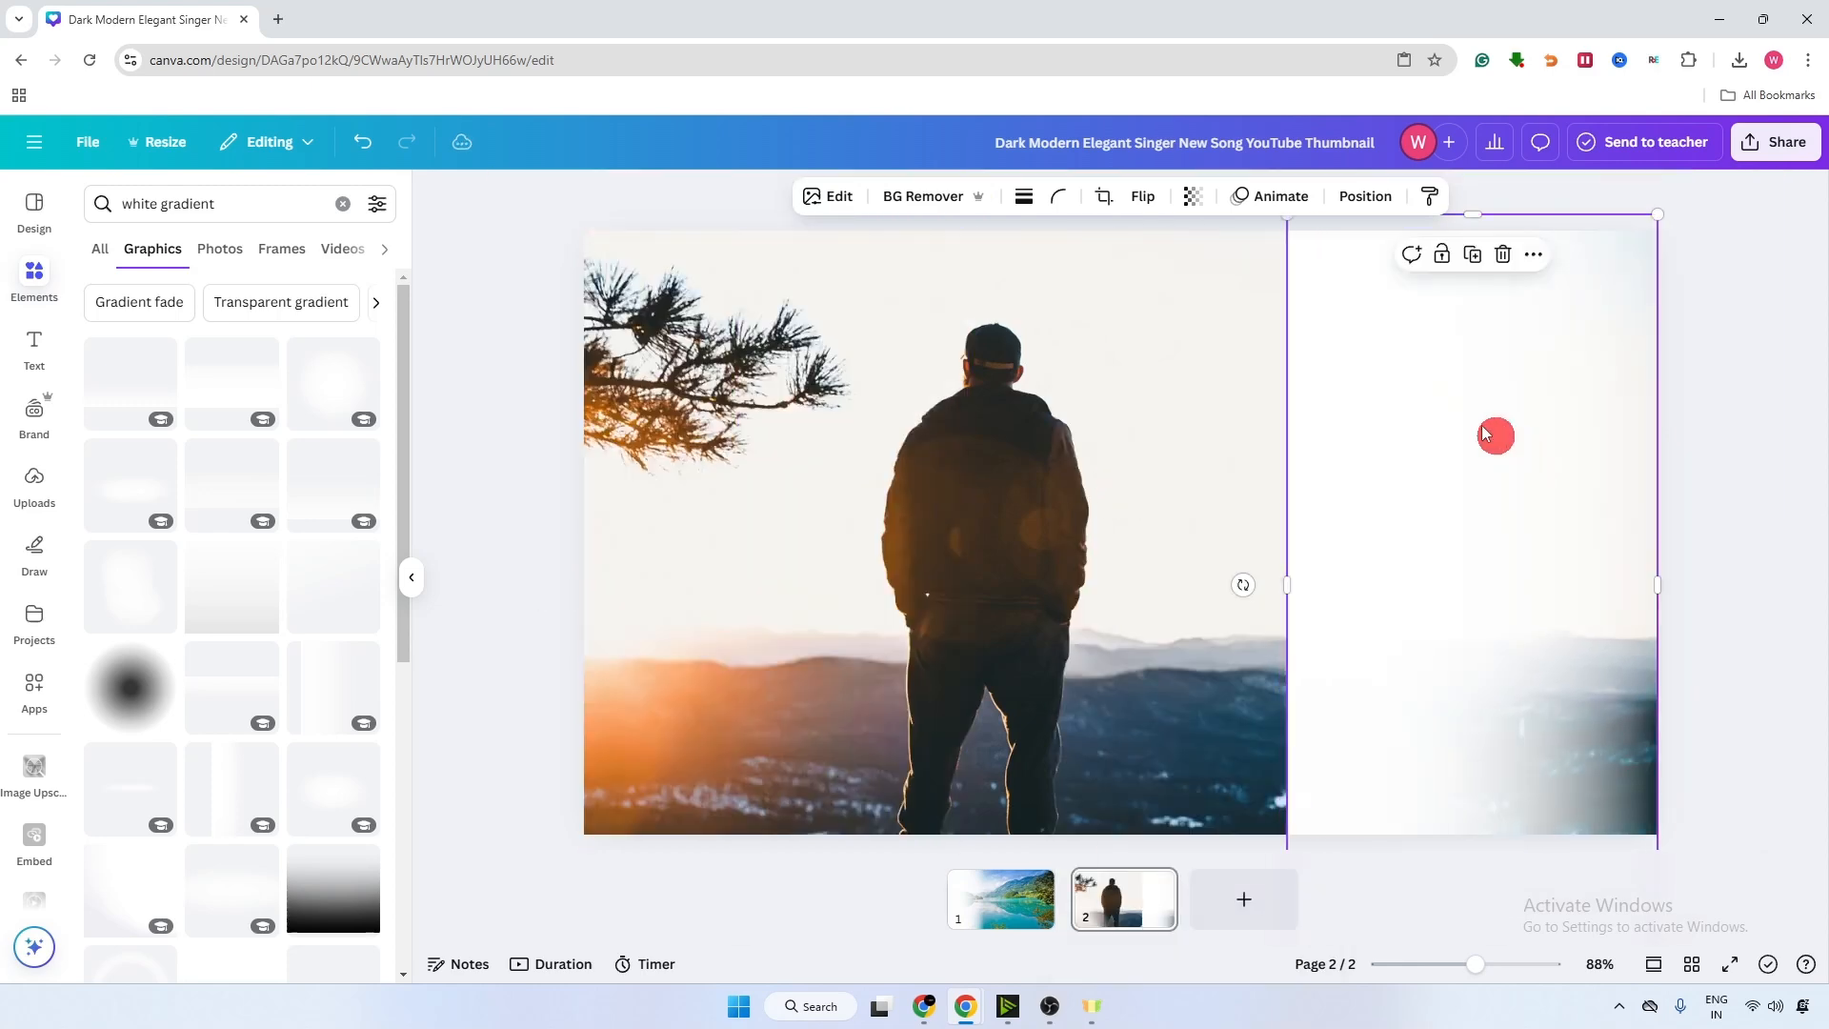
Flip the gradient on page 2 so its solid white side lies along the photo's right edge
{"action": "left_click", "coordinate": [1162, 199]}
{"action": "left_click", "coordinate": [1170, 244]}
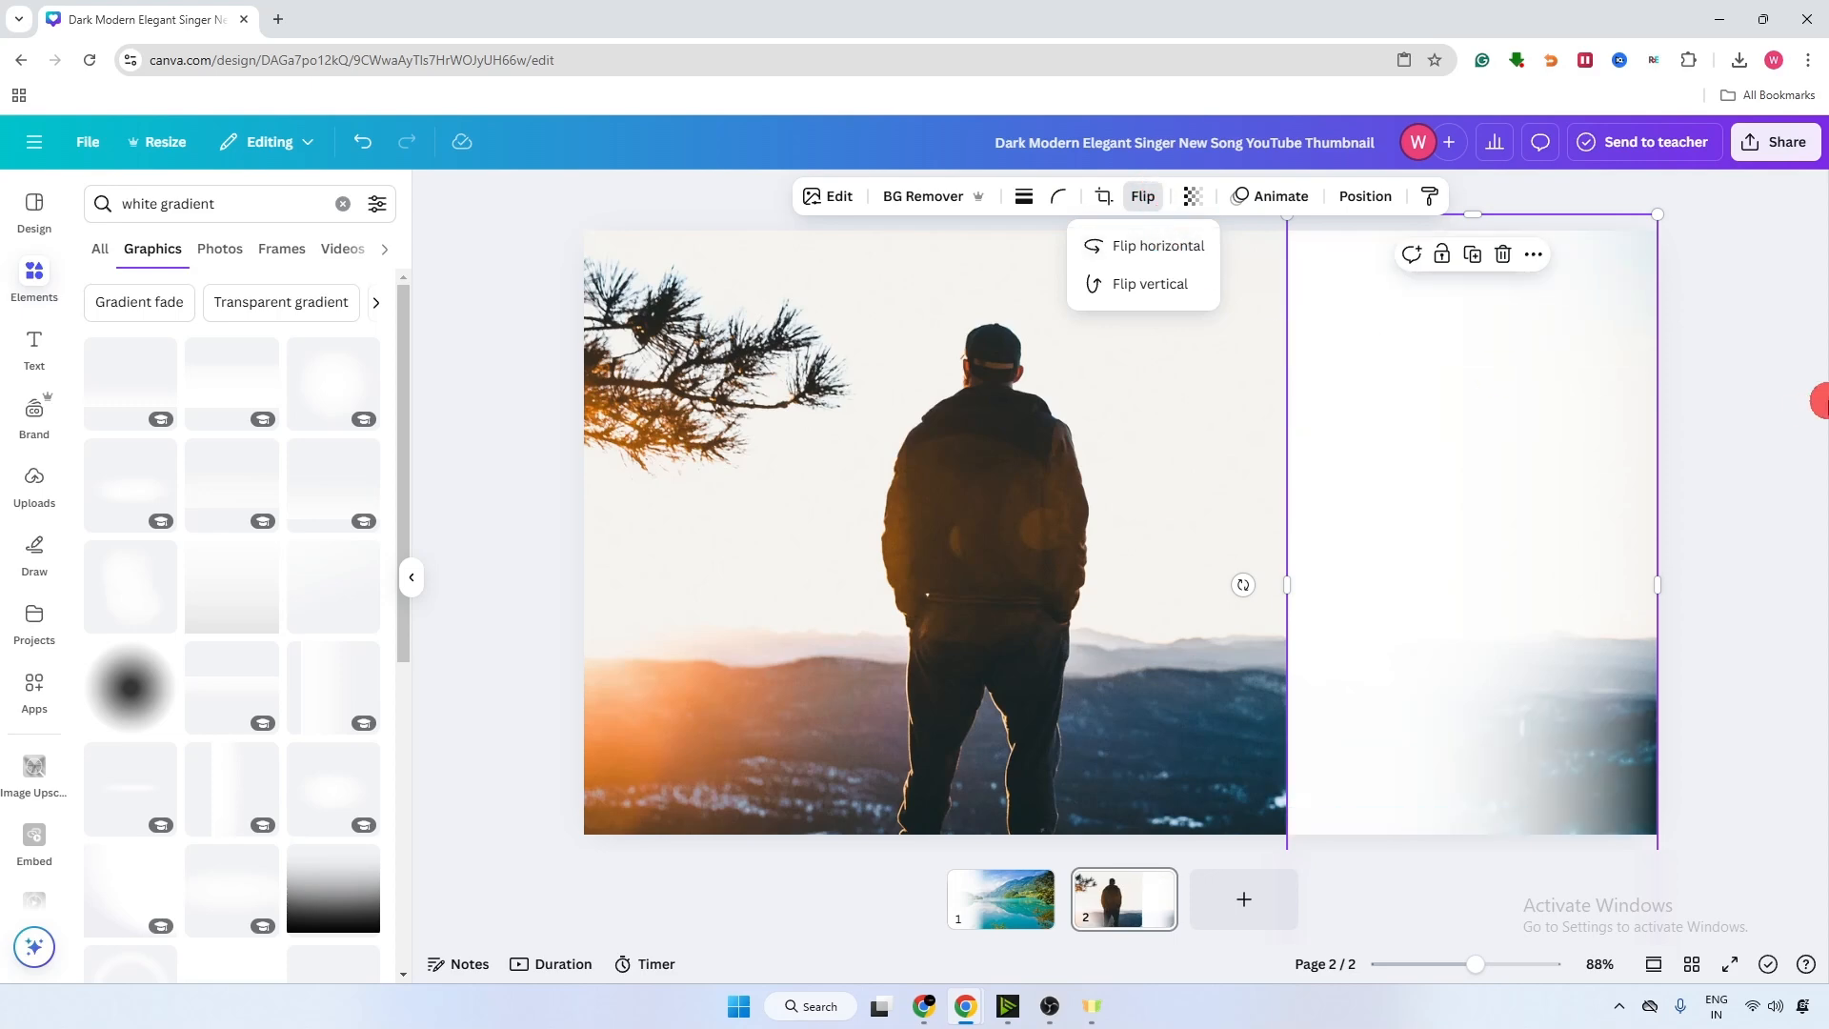
{"action": "left_click", "coordinate": [1822, 400]}
{"action": "left_click", "coordinate": [1493, 400]}
{"action": "left_click", "coordinate": [1164, 196]}
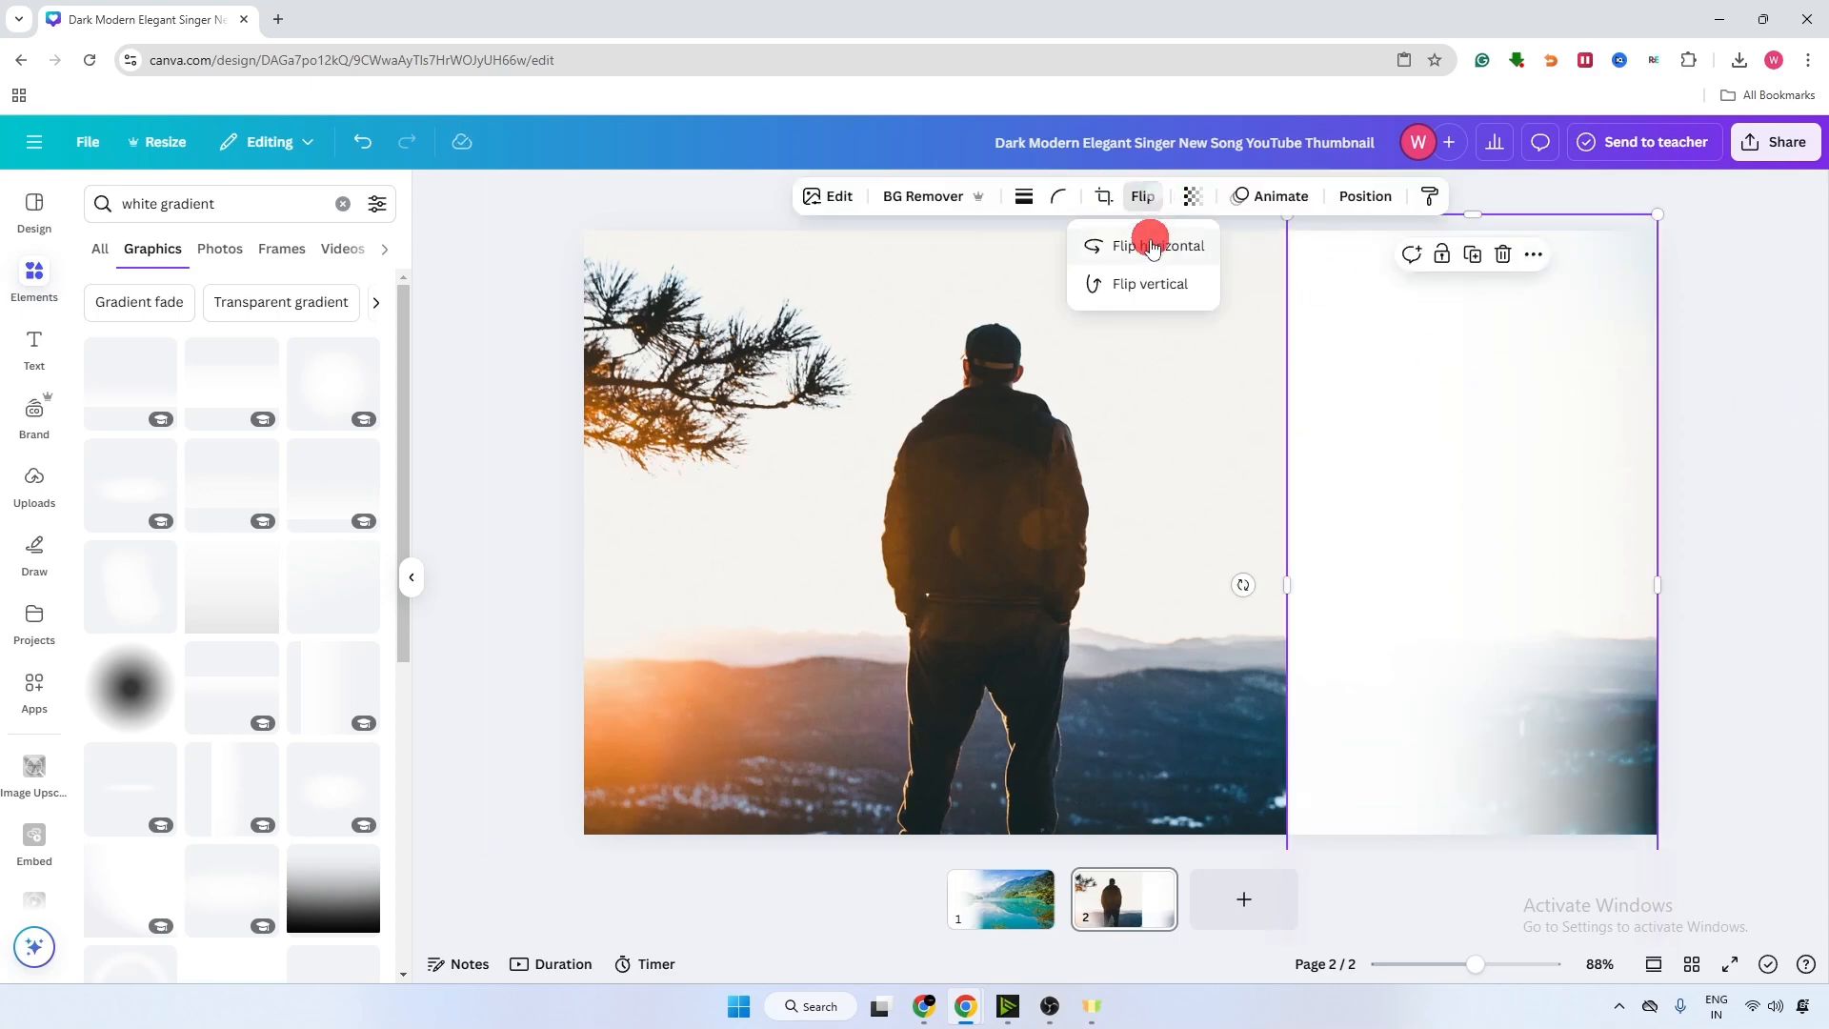
{"action": "left_click", "coordinate": [1157, 276]}
{"action": "left_click", "coordinate": [1563, 851]}
Download only page 1, the faded lake image, as a PNG
{"action": "left_click", "coordinate": [1009, 893]}
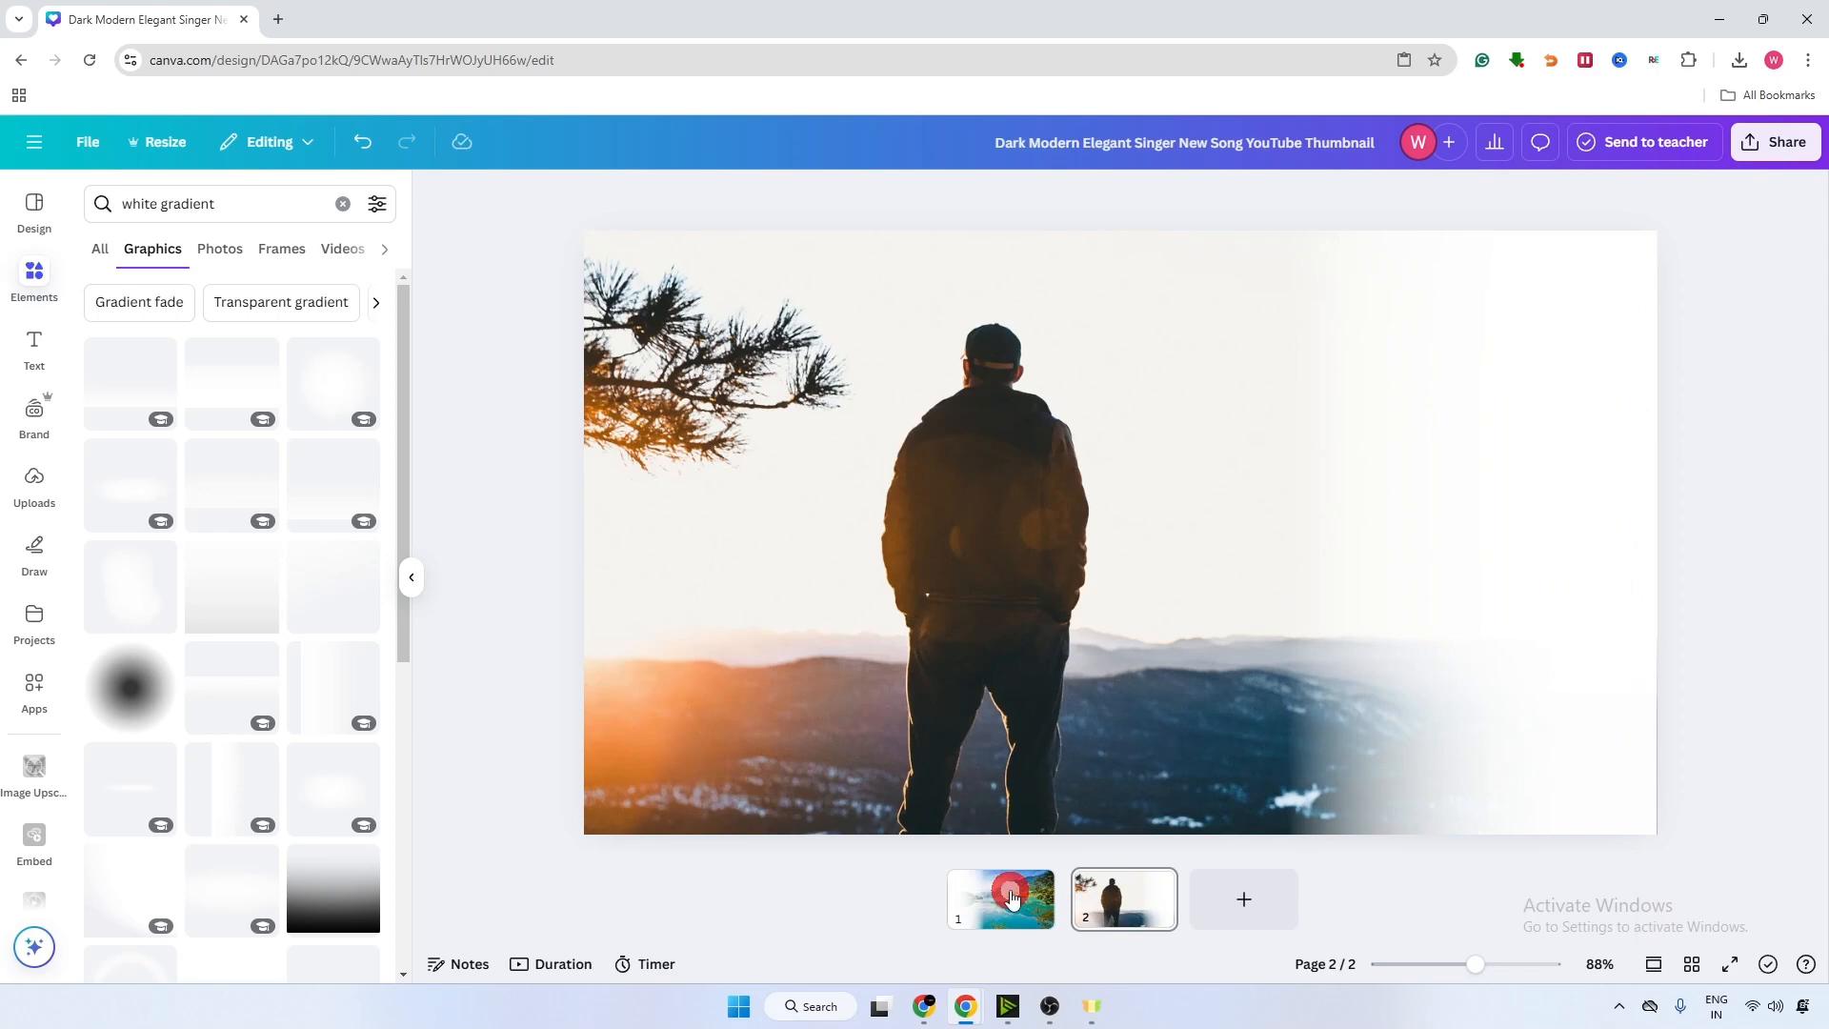
{"action": "left_click", "coordinate": [1437, 645]}
{"action": "left_click", "coordinate": [810, 444]}
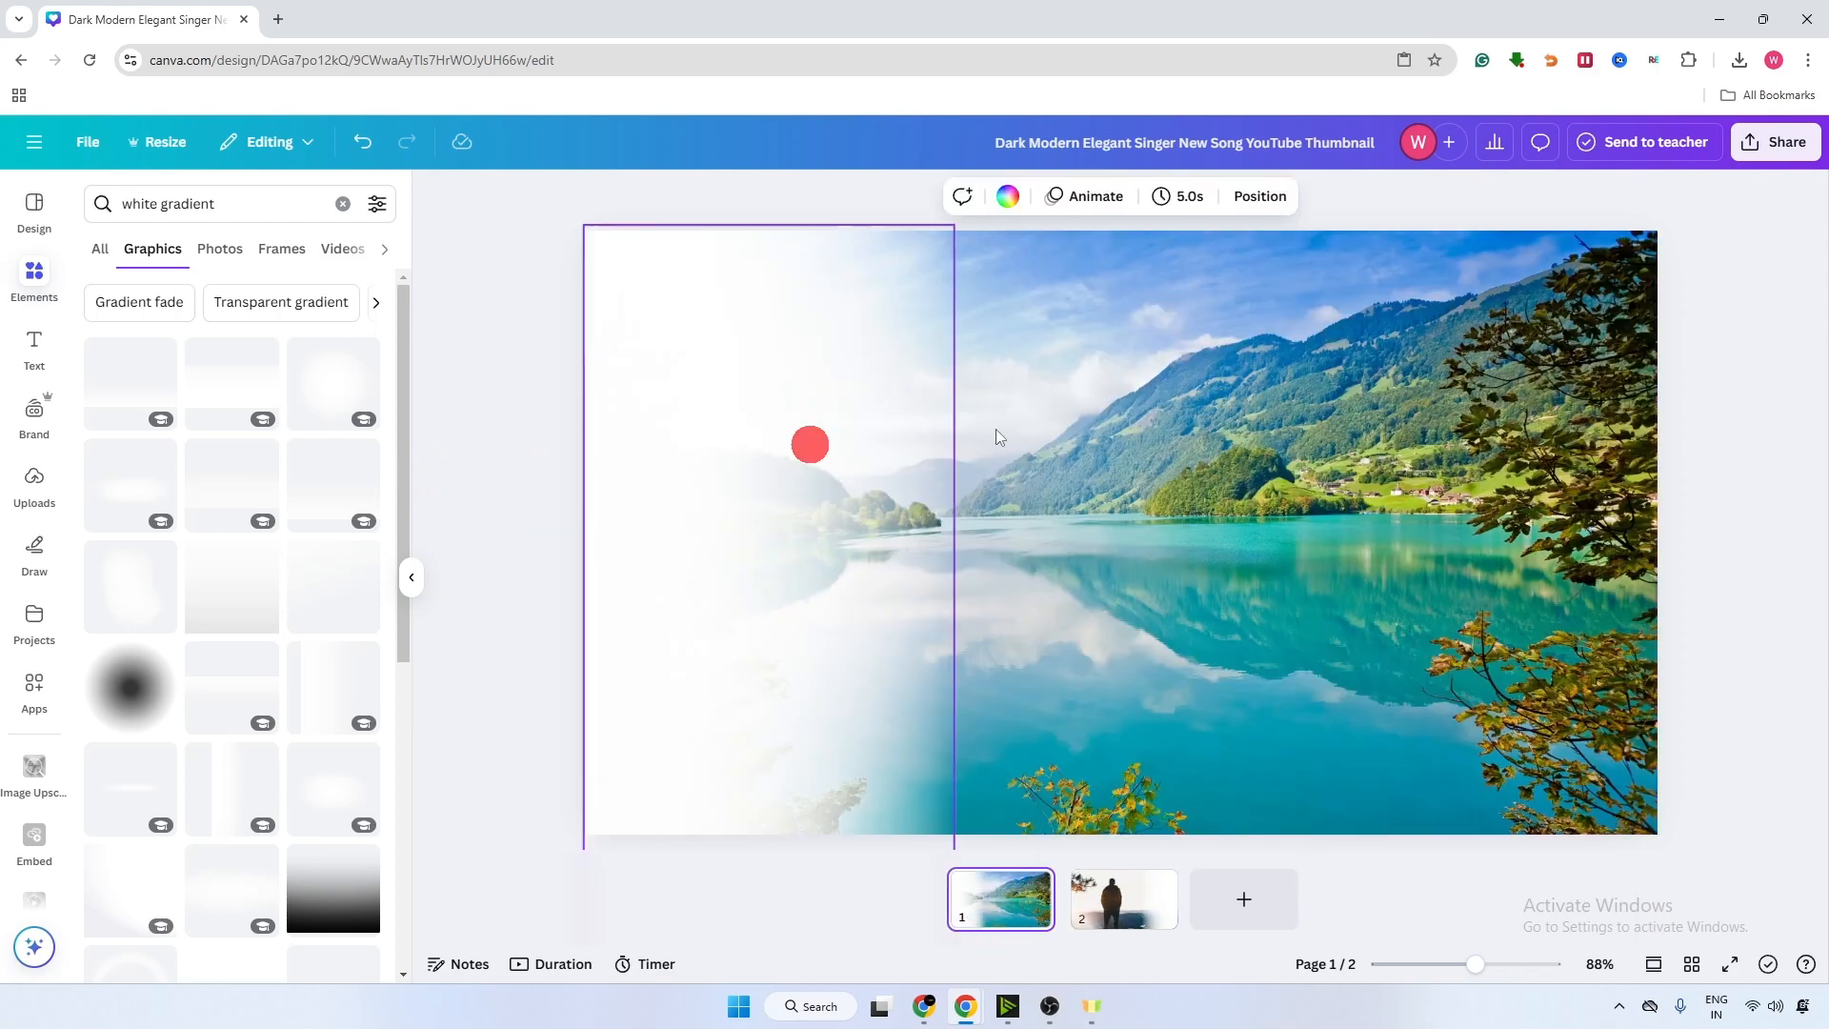
{"action": "left_click", "coordinate": [1782, 142]}
{"action": "left_click", "coordinate": [1484, 510]}
{"action": "left_click", "coordinate": [1785, 540]}
{"action": "left_click", "coordinate": [1788, 648]}
{"action": "left_click", "coordinate": [1674, 768]}
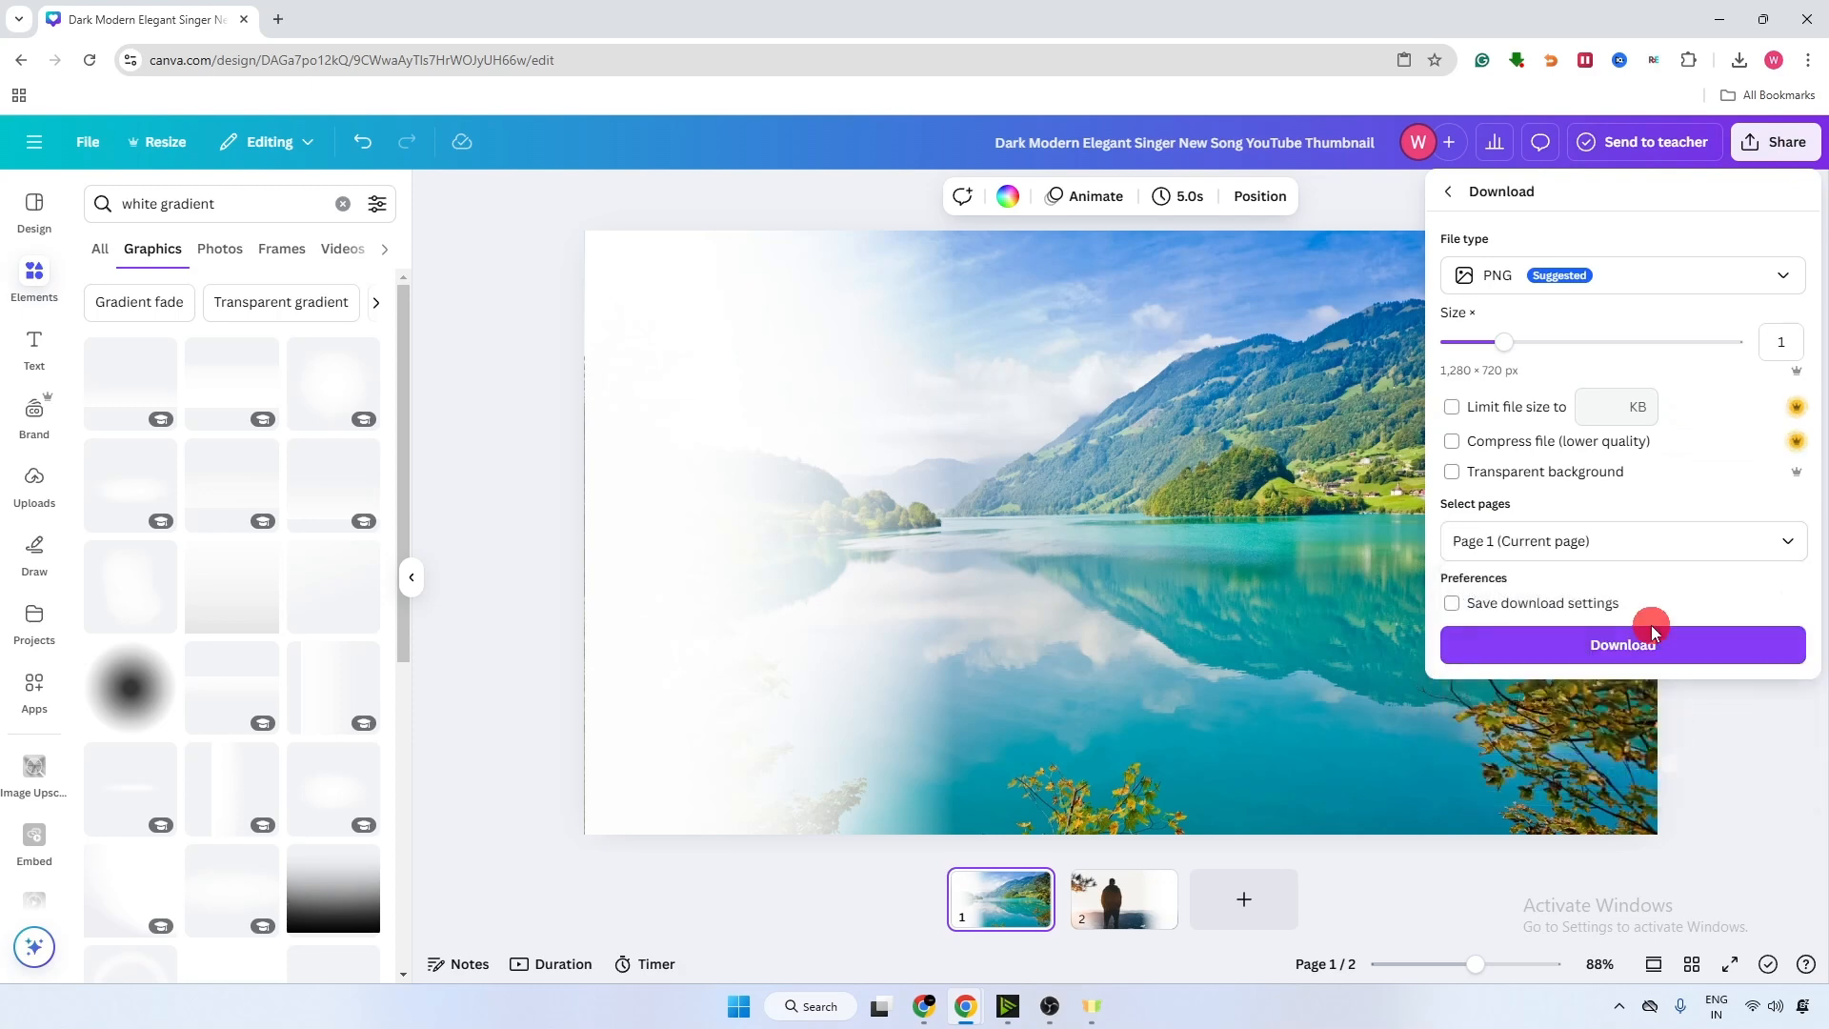
{"action": "left_click", "coordinate": [1655, 636]}
Download only page 2, the faded man image, as a PNG and close the preview of the downloaded file
{"action": "left_click", "coordinate": [1780, 142]}
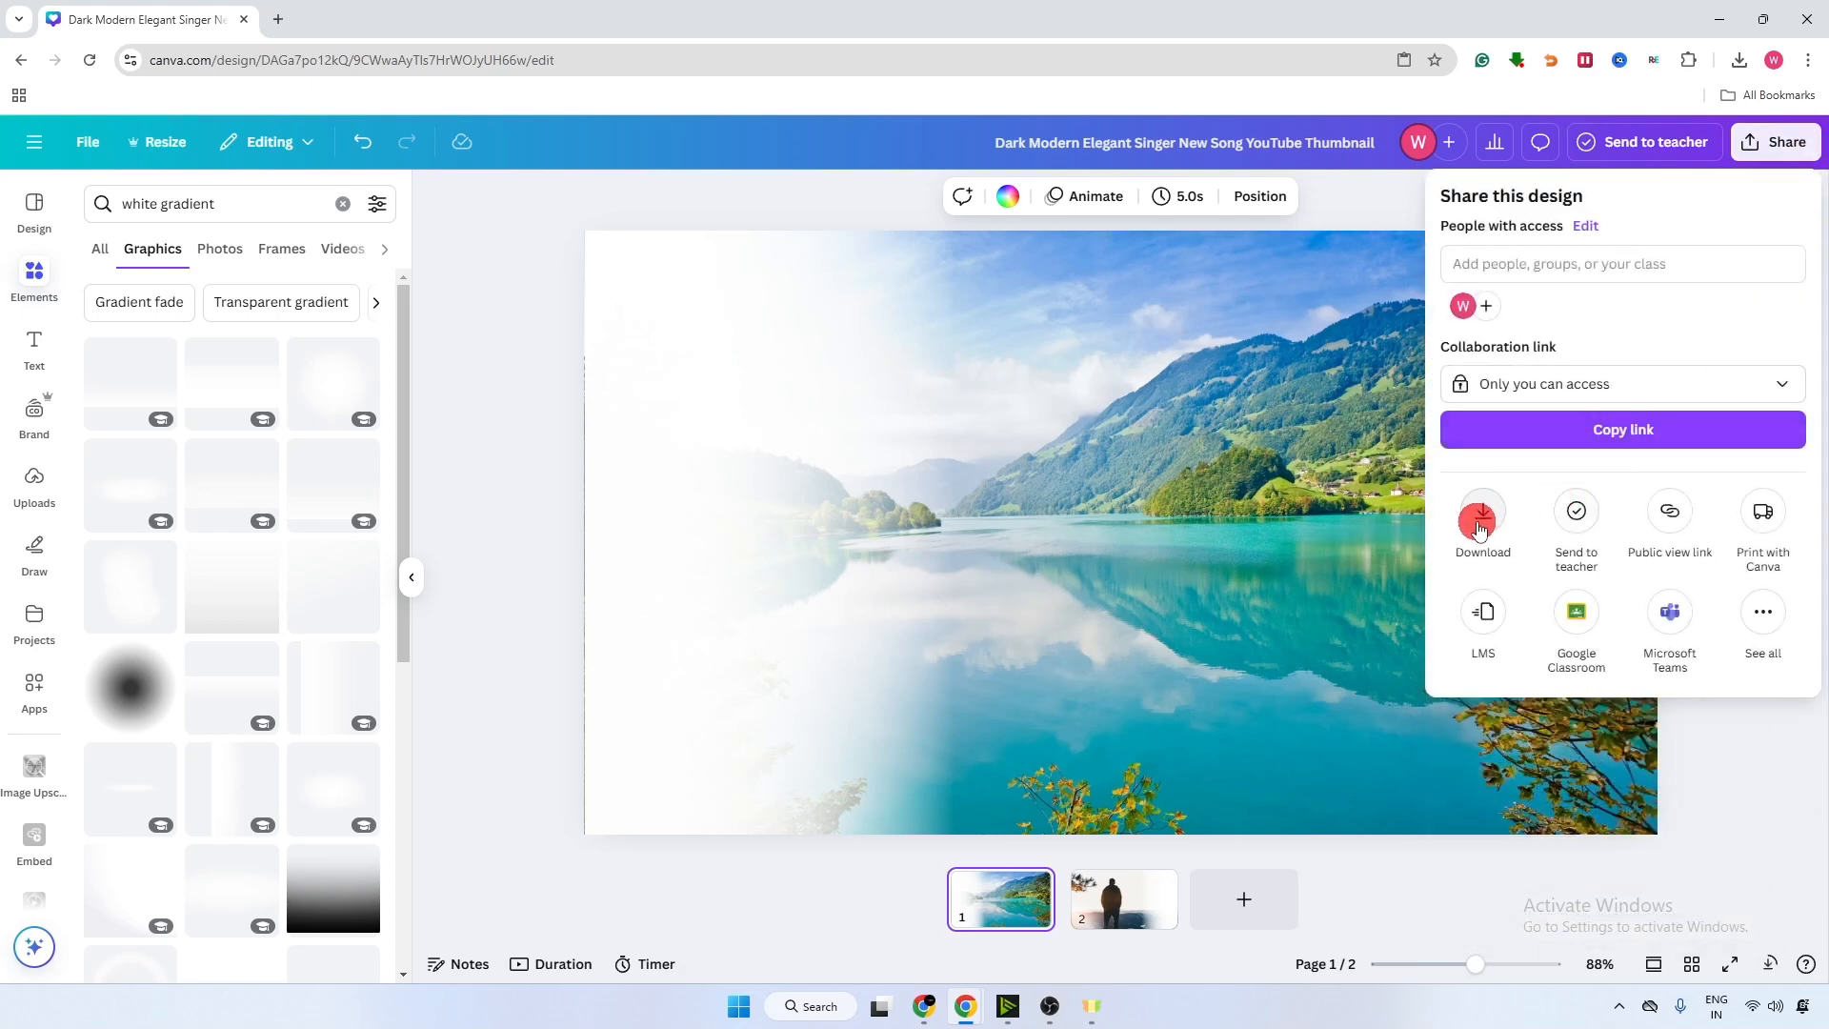
{"action": "left_click", "coordinate": [1479, 530]}
{"action": "left_click", "coordinate": [1788, 543]}
{"action": "left_click", "coordinate": [1787, 598]}
{"action": "left_click", "coordinate": [1789, 703]}
{"action": "left_click", "coordinate": [1717, 770]}
{"action": "left_click", "coordinate": [1620, 641]}
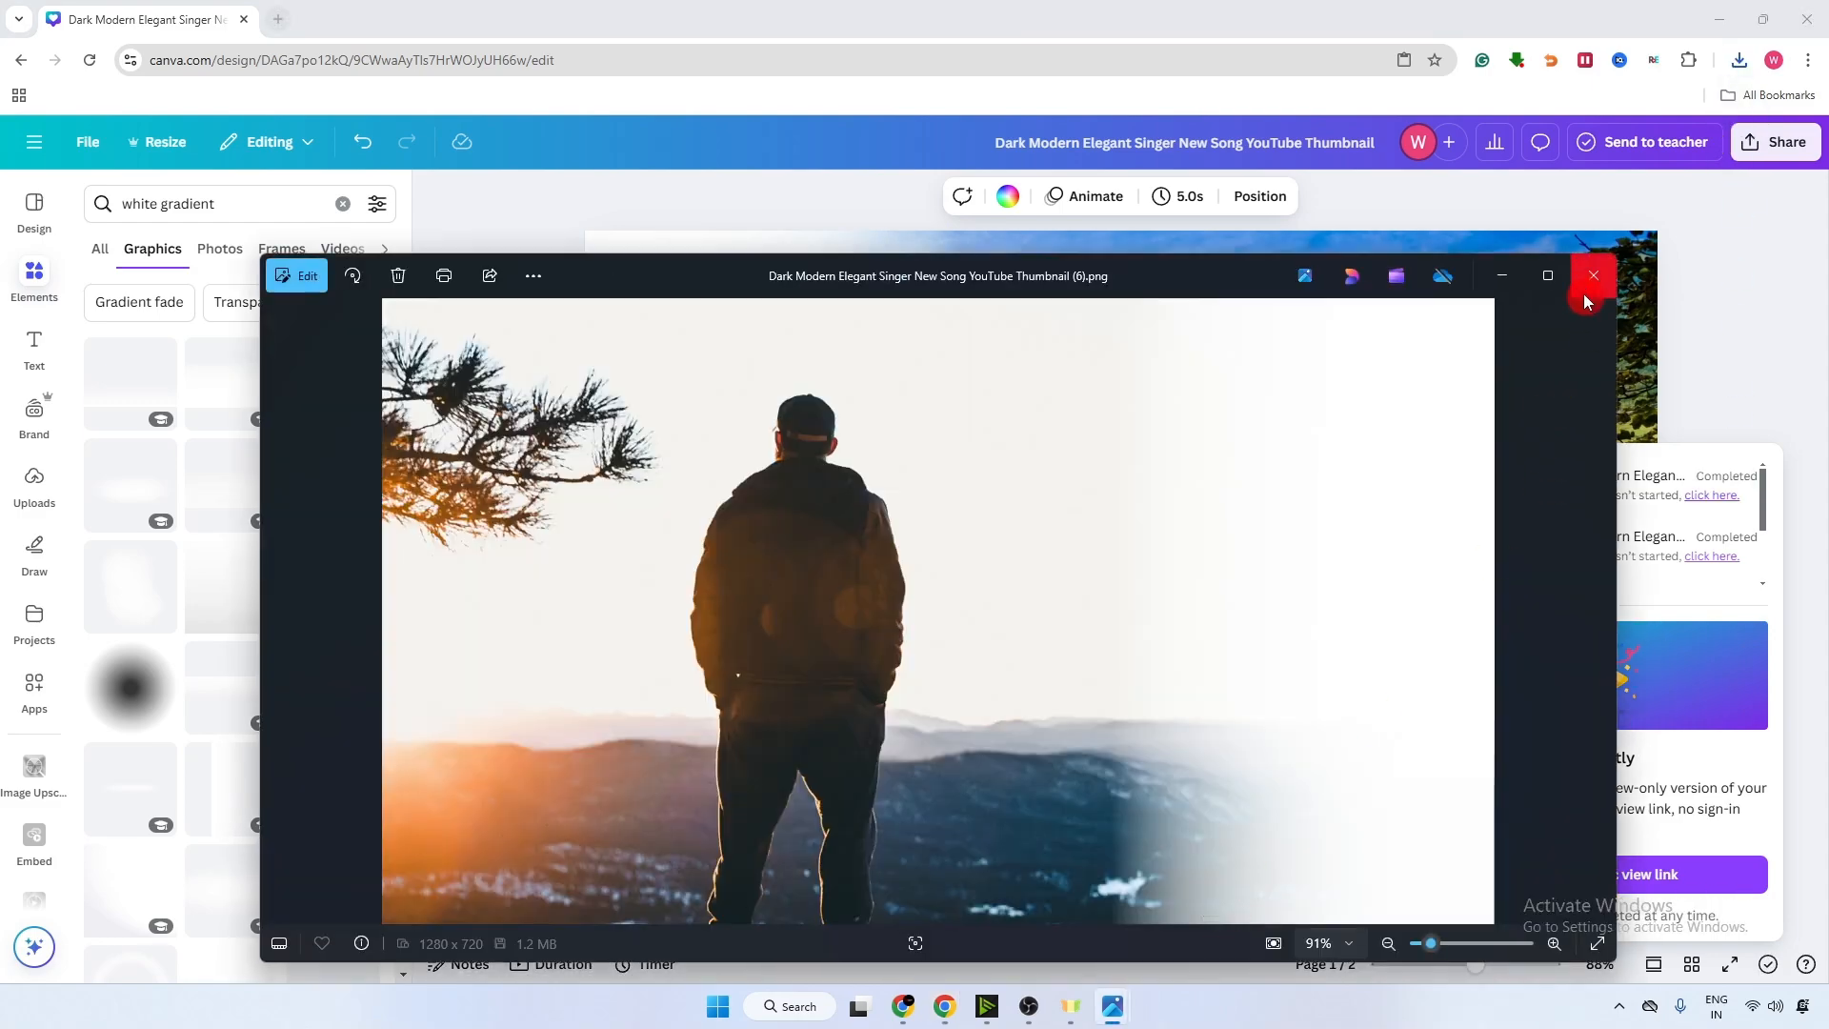
{"action": "left_click", "coordinate": [1592, 278]}
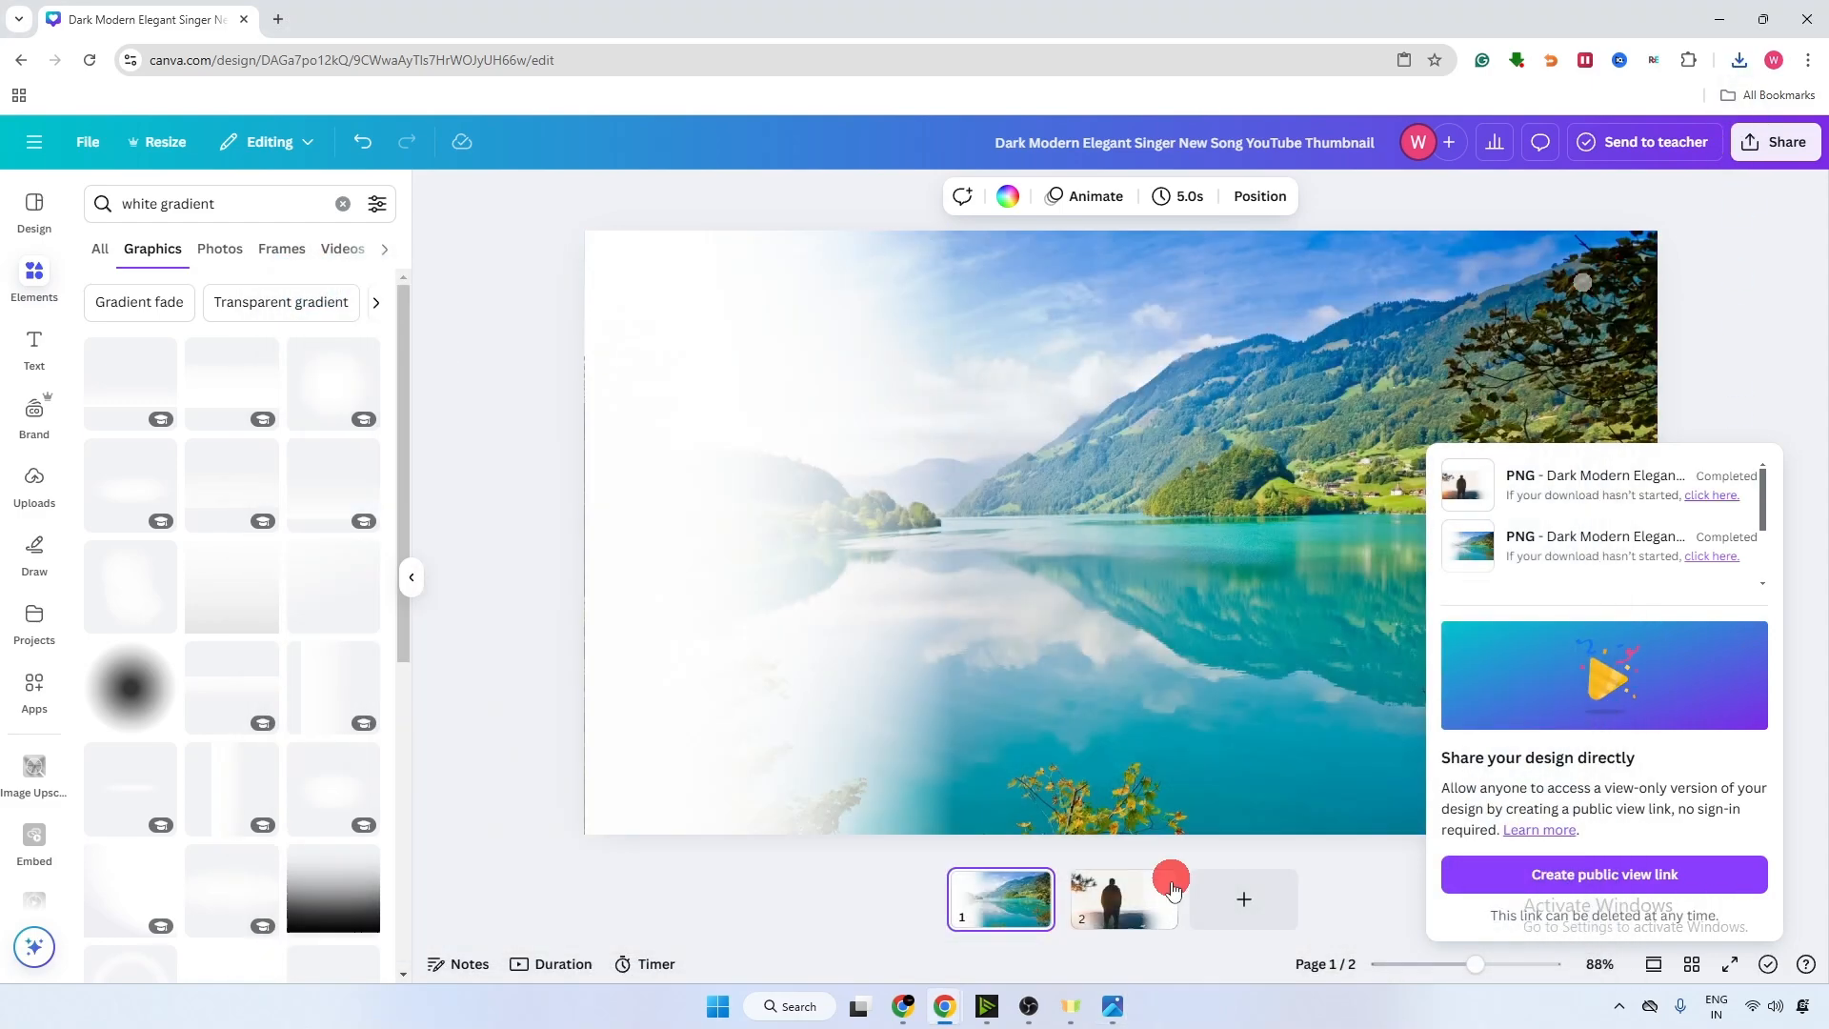
Add a blank third page and upload the two downloaded PNG images to the design's uploads
{"action": "left_click", "coordinate": [1249, 900]}
{"action": "left_click", "coordinate": [839, 446]}
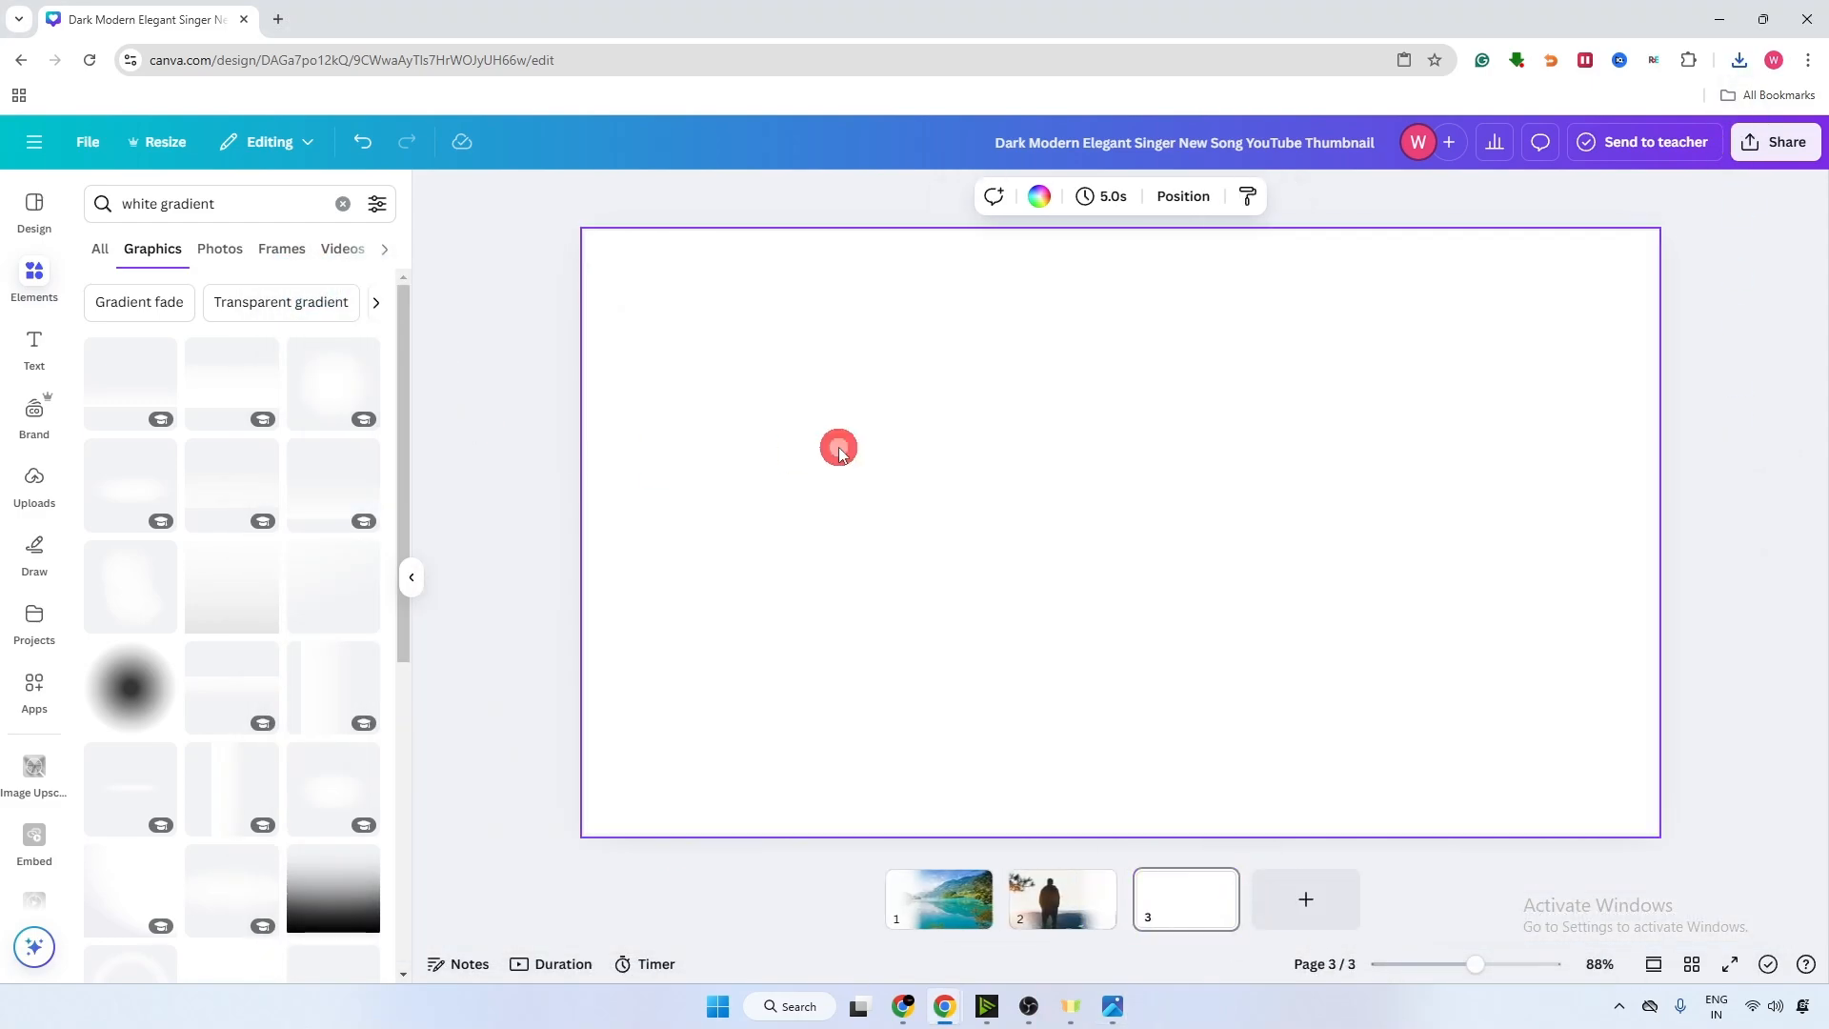
{"action": "left_click", "coordinate": [1739, 59]}
{"action": "left_click_drag", "start_coordinate": [1611, 152], "coordinate": [225, 334]}
{"action": "left_click_drag", "start_coordinate": [1574, 228], "coordinate": [101, 434]}
{"action": "left_click", "coordinate": [38, 505]}
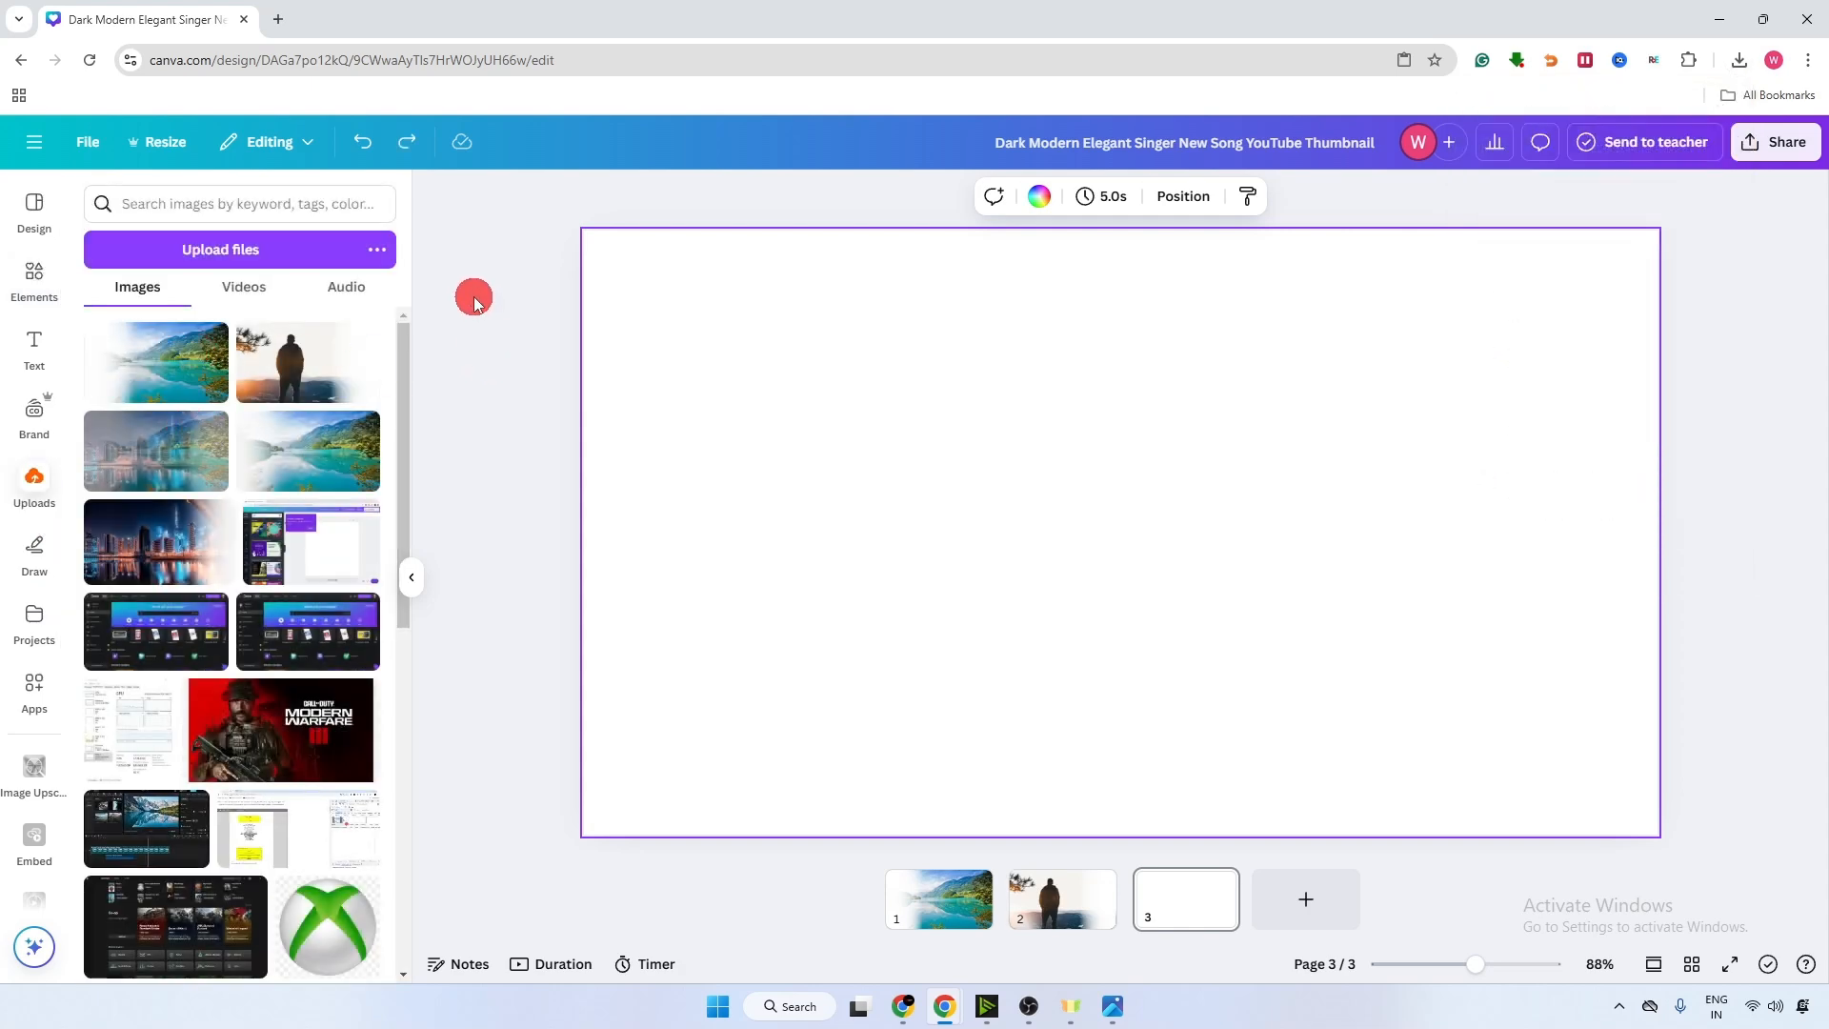
Place the uploaded faded man image on page 3 and make it fill the whole page
{"action": "left_click_drag", "start_coordinate": [335, 377], "coordinate": [649, 277]}
{"action": "left_click", "coordinate": [493, 428]}
{"action": "left_click", "coordinate": [1544, 437]}
{"action": "left_click", "coordinate": [1809, 383]}
Place the uploaded faded lake image over page 3 at full-page size and set its transparency to 52
{"action": "left_click_drag", "start_coordinate": [168, 367], "coordinate": [694, 323]}
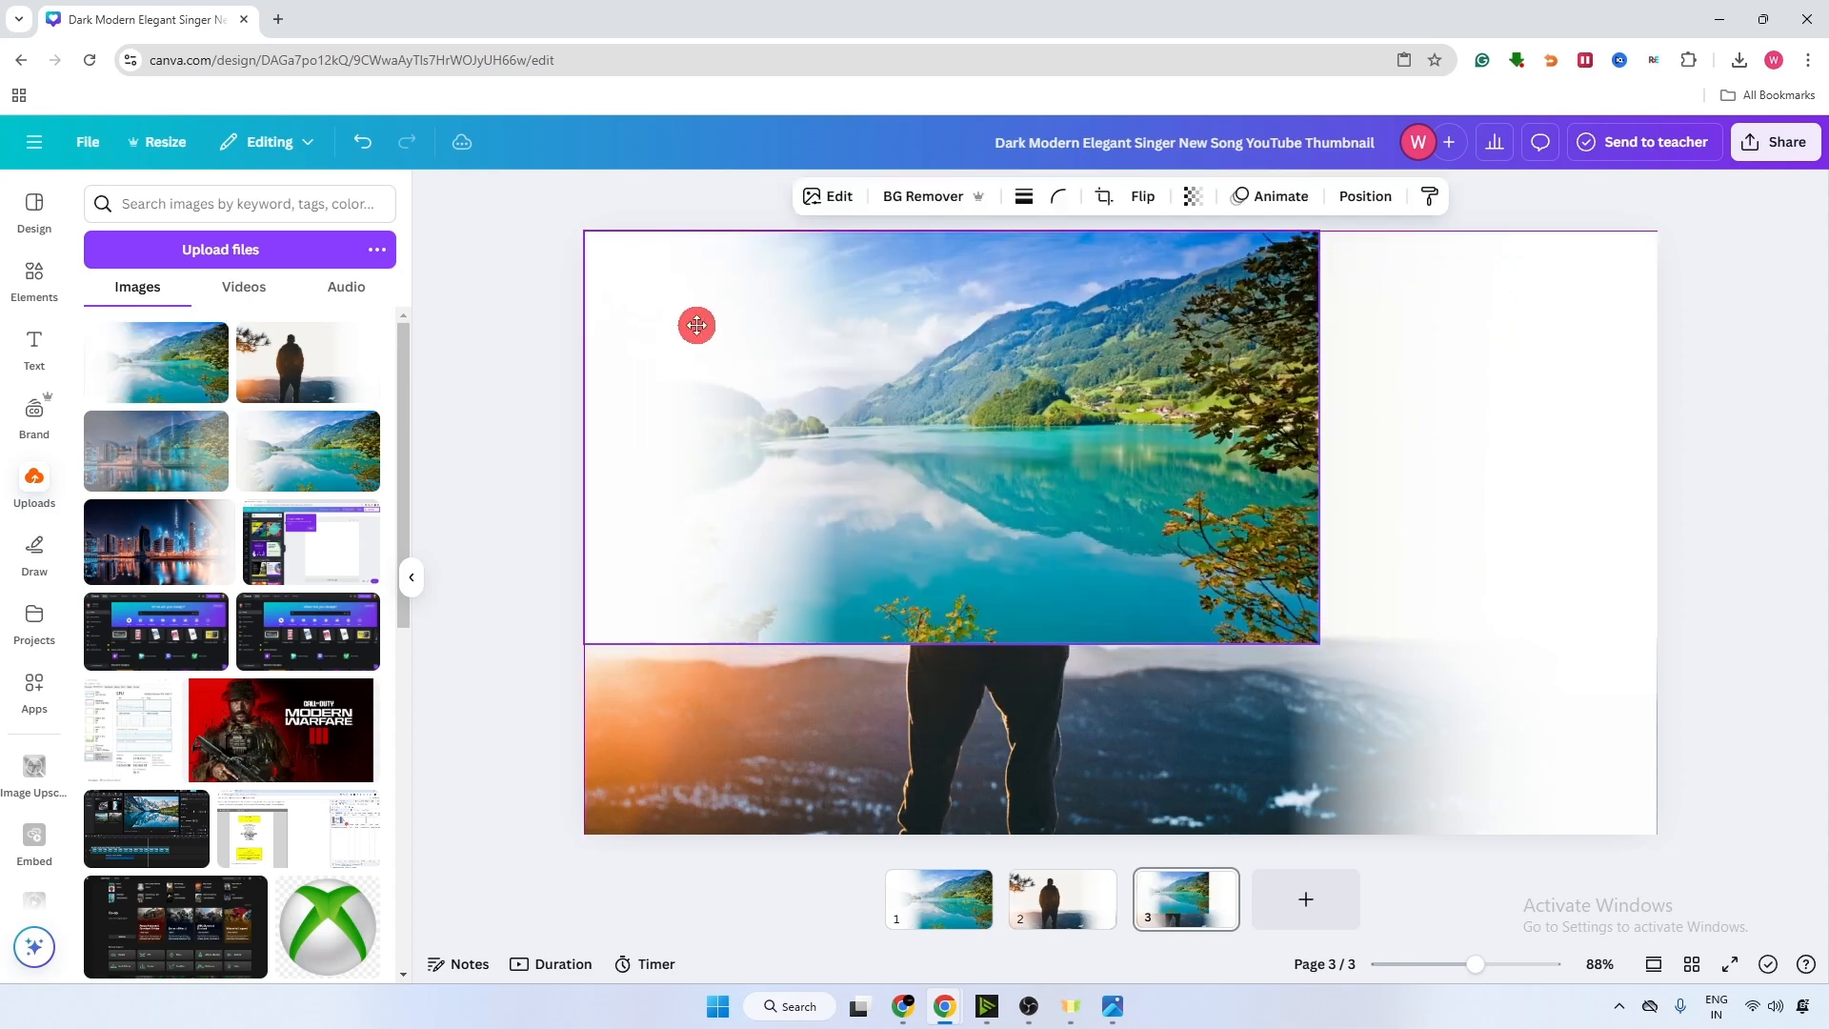
{"action": "left_click_drag", "start_coordinate": [1327, 641], "coordinate": [1678, 788]}
{"action": "left_click", "coordinate": [1194, 199]}
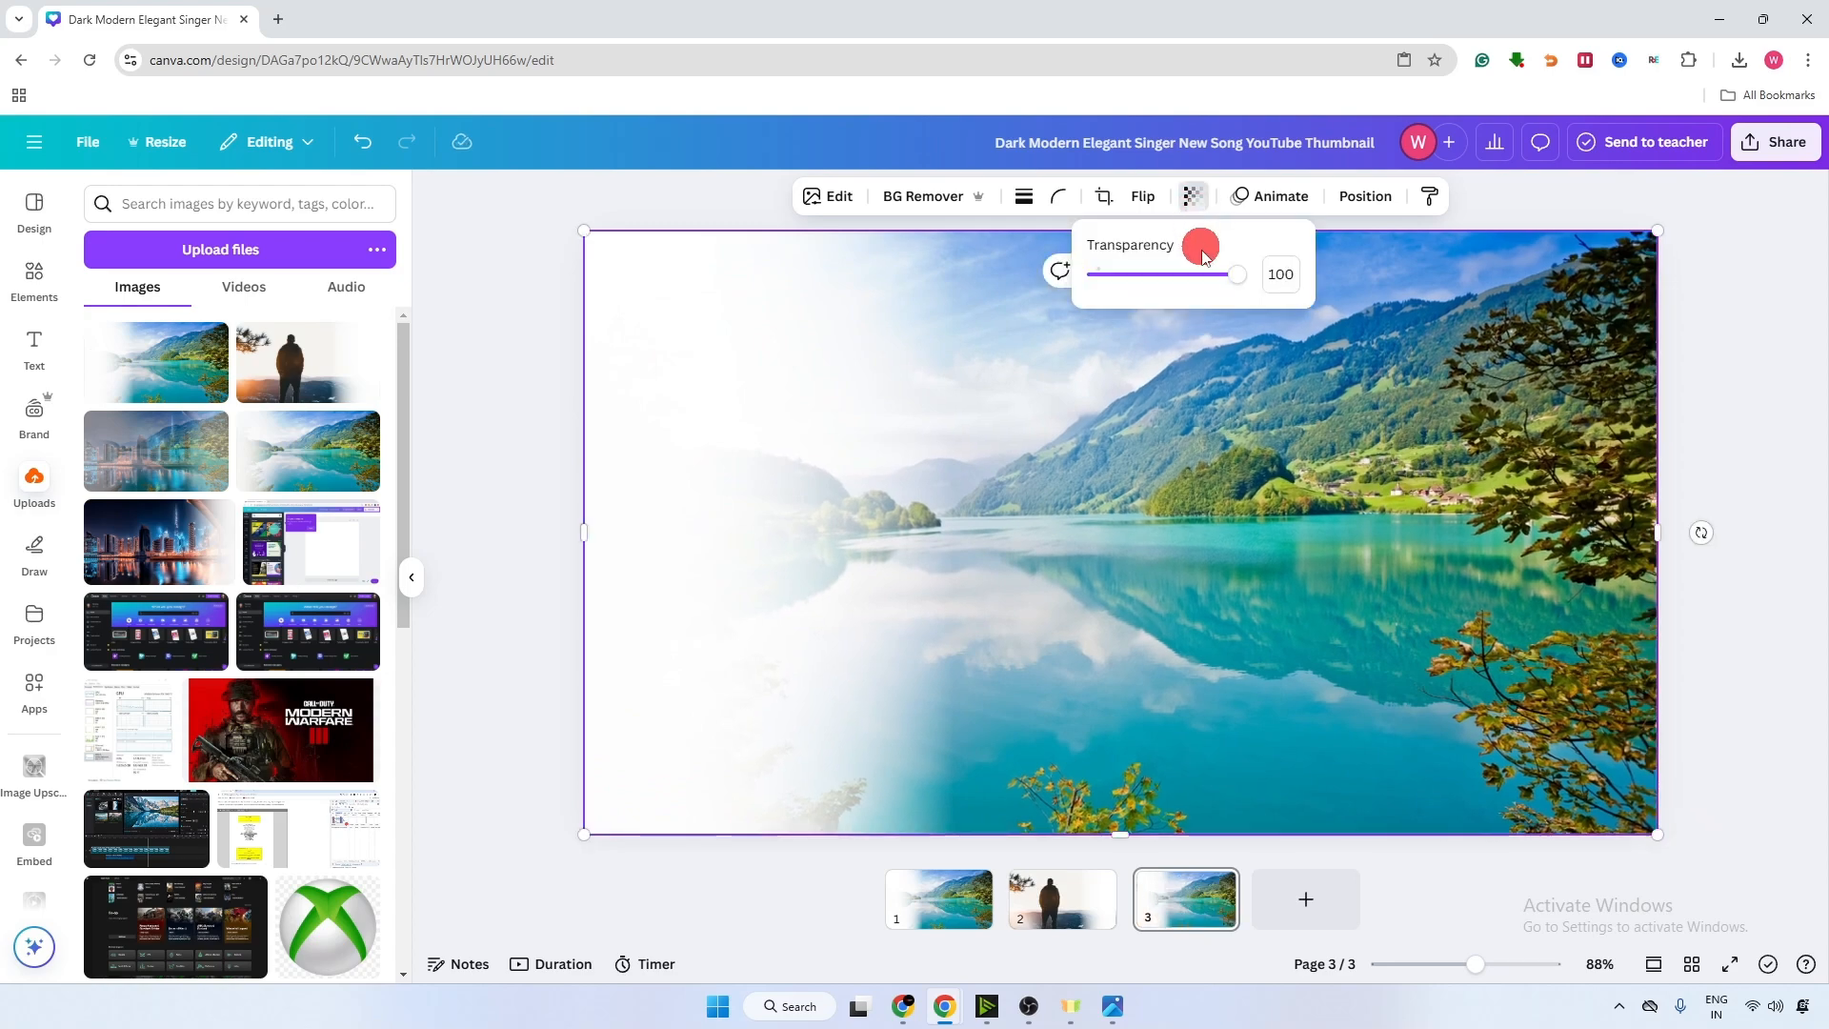
{"action": "left_click_drag", "start_coordinate": [1229, 286], "coordinate": [1184, 305]}
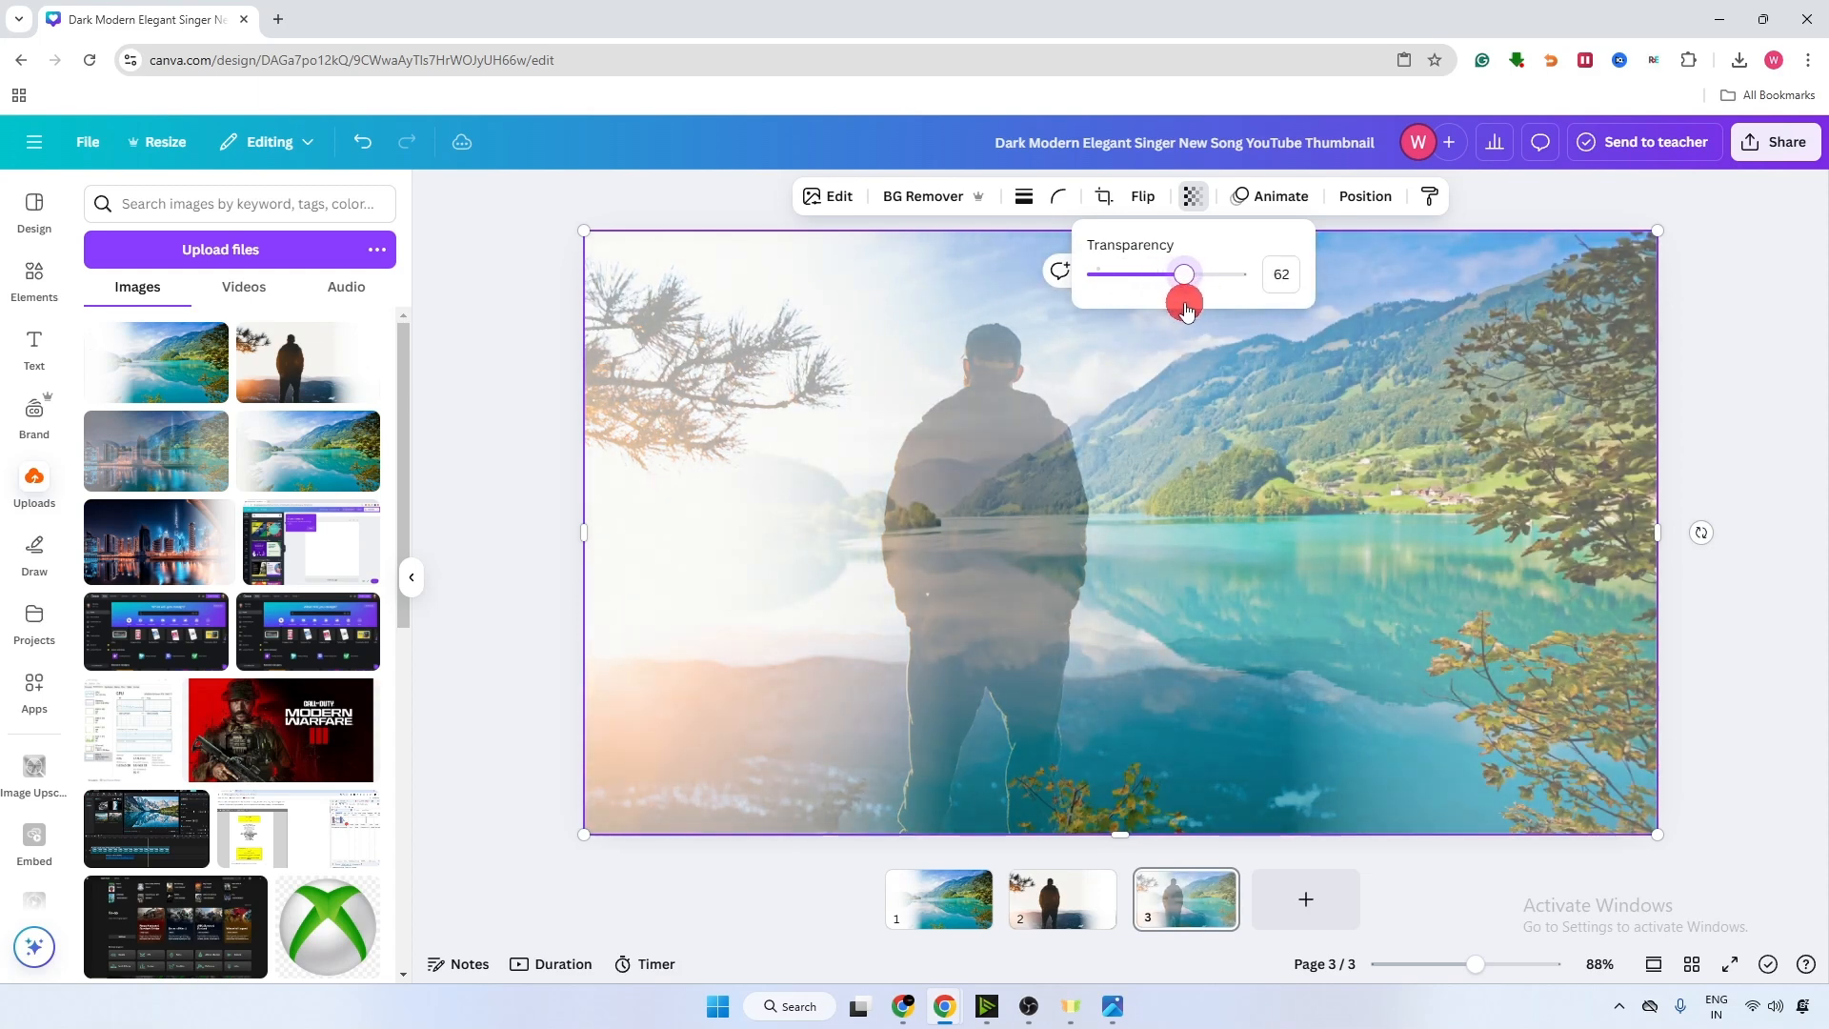
{"action": "left_click", "coordinate": [1534, 333]}
{"action": "left_click", "coordinate": [1193, 196]}
{"action": "left_click_drag", "start_coordinate": [1181, 274], "coordinate": [1177, 284]}
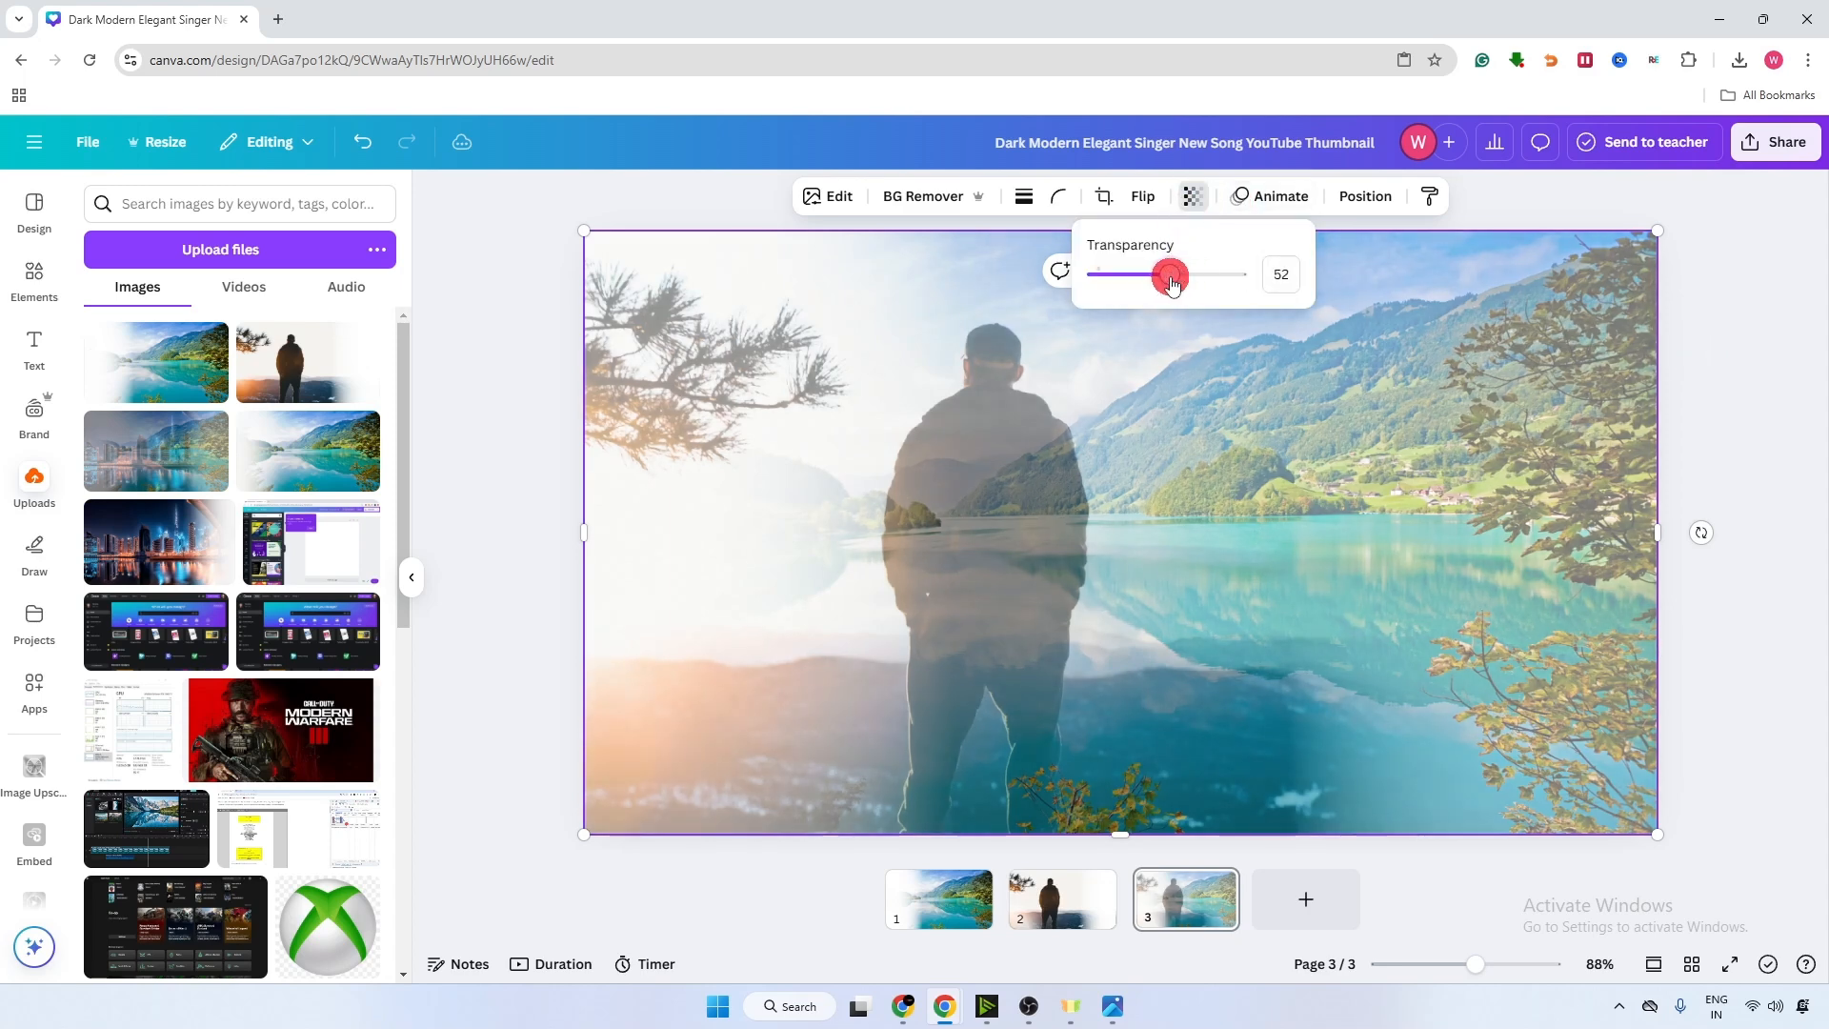
{"action": "left_click", "coordinate": [1188, 394]}
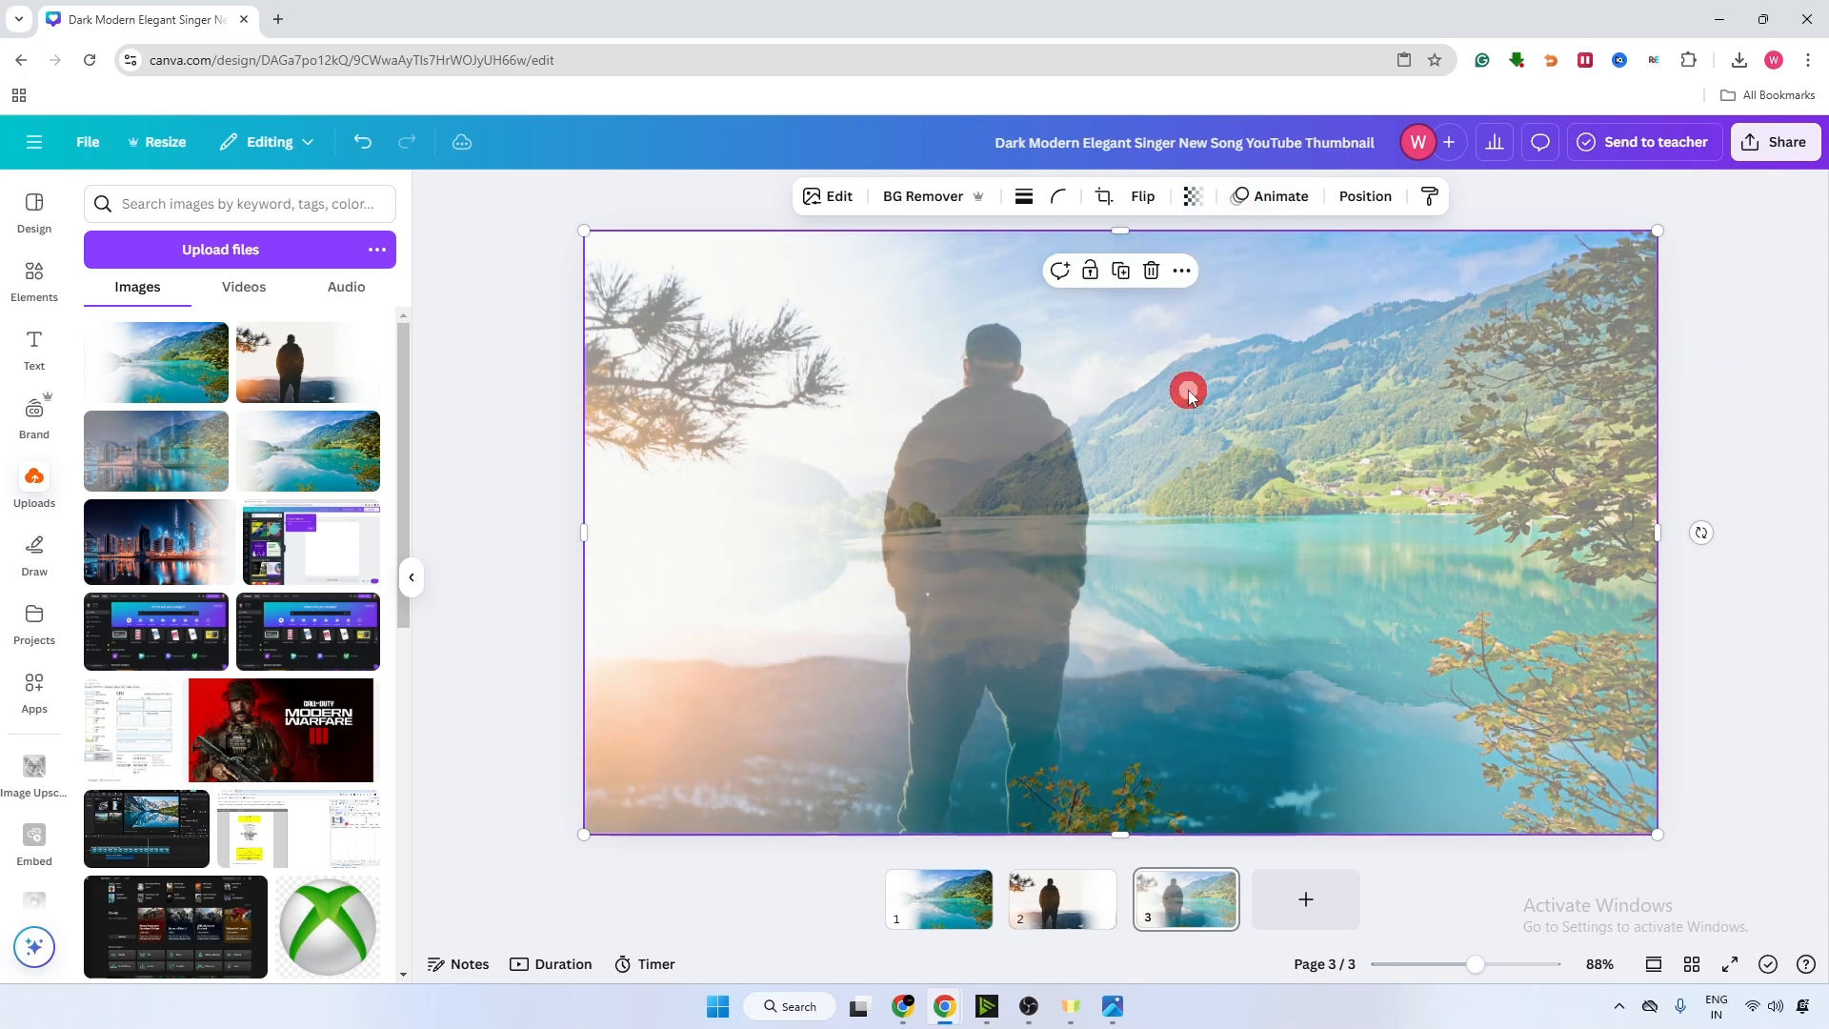
Set the lake image's contrast to 100 in its adjustments and undo the last change
{"action": "left_click", "coordinate": [837, 200]}
{"action": "left_click", "coordinate": [179, 253]}
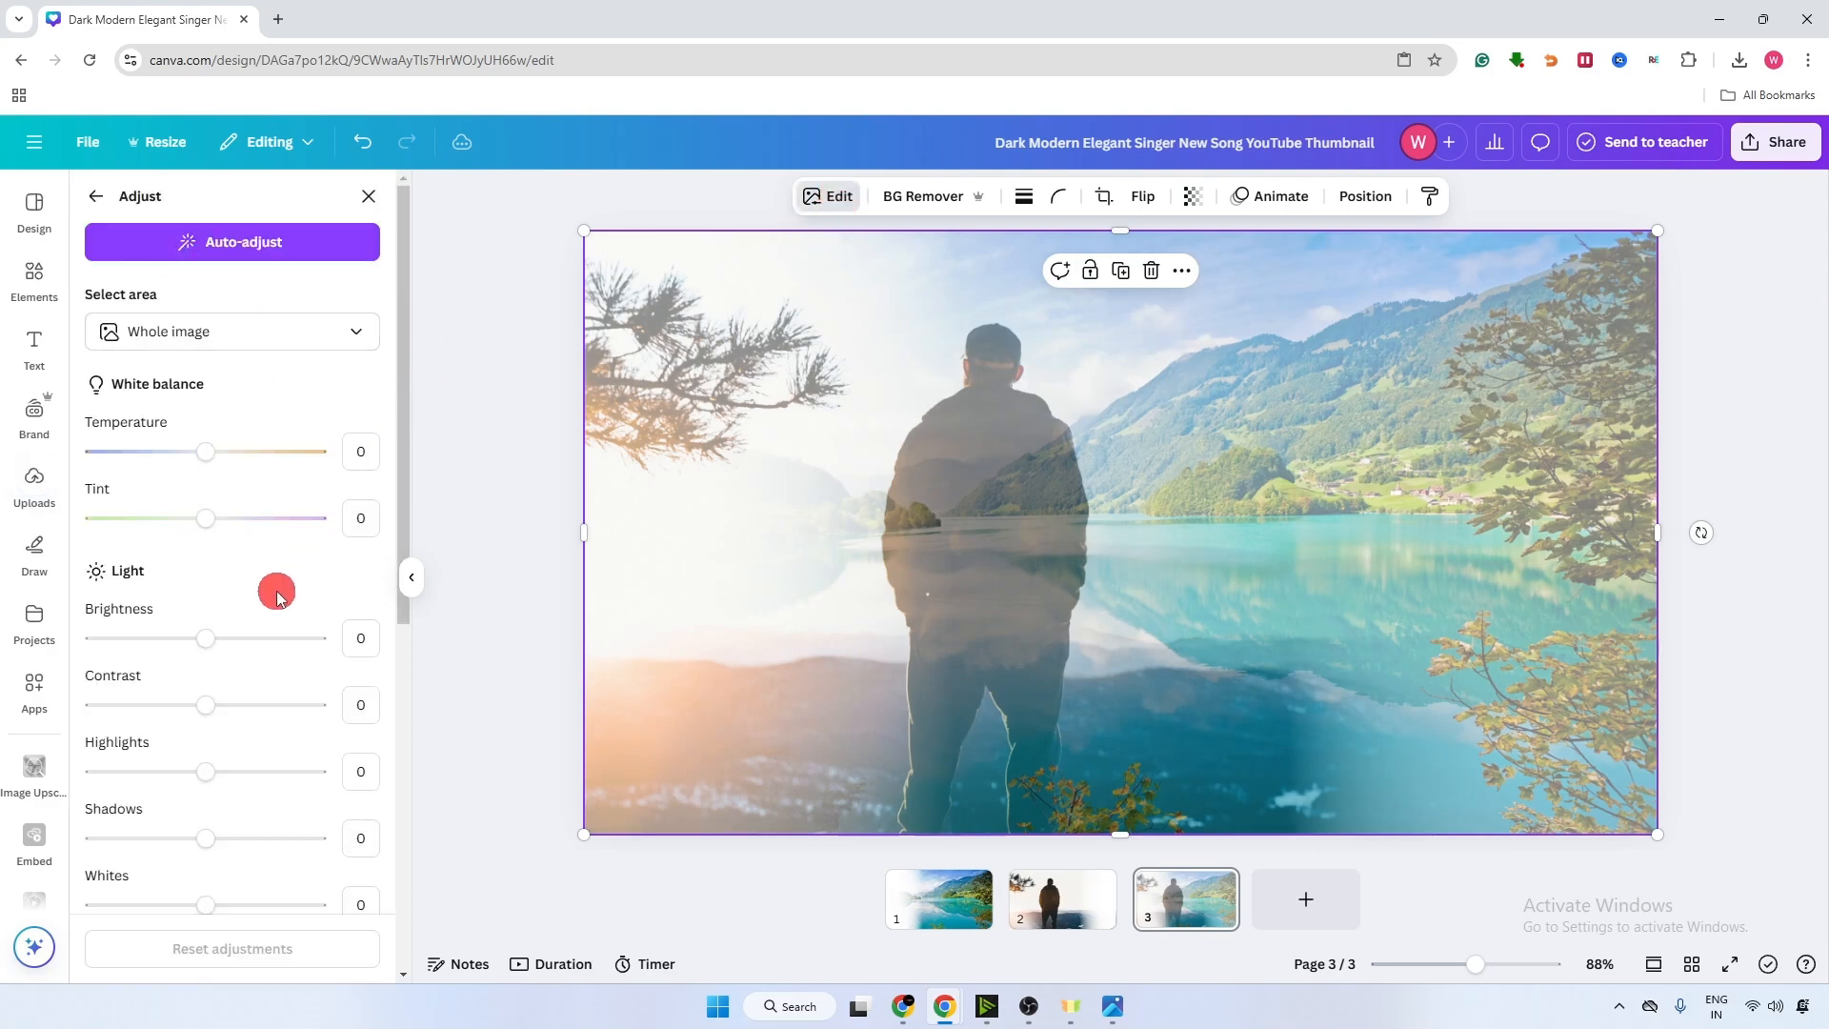
{"action": "left_click_drag", "start_coordinate": [222, 707], "coordinate": [655, 678]}
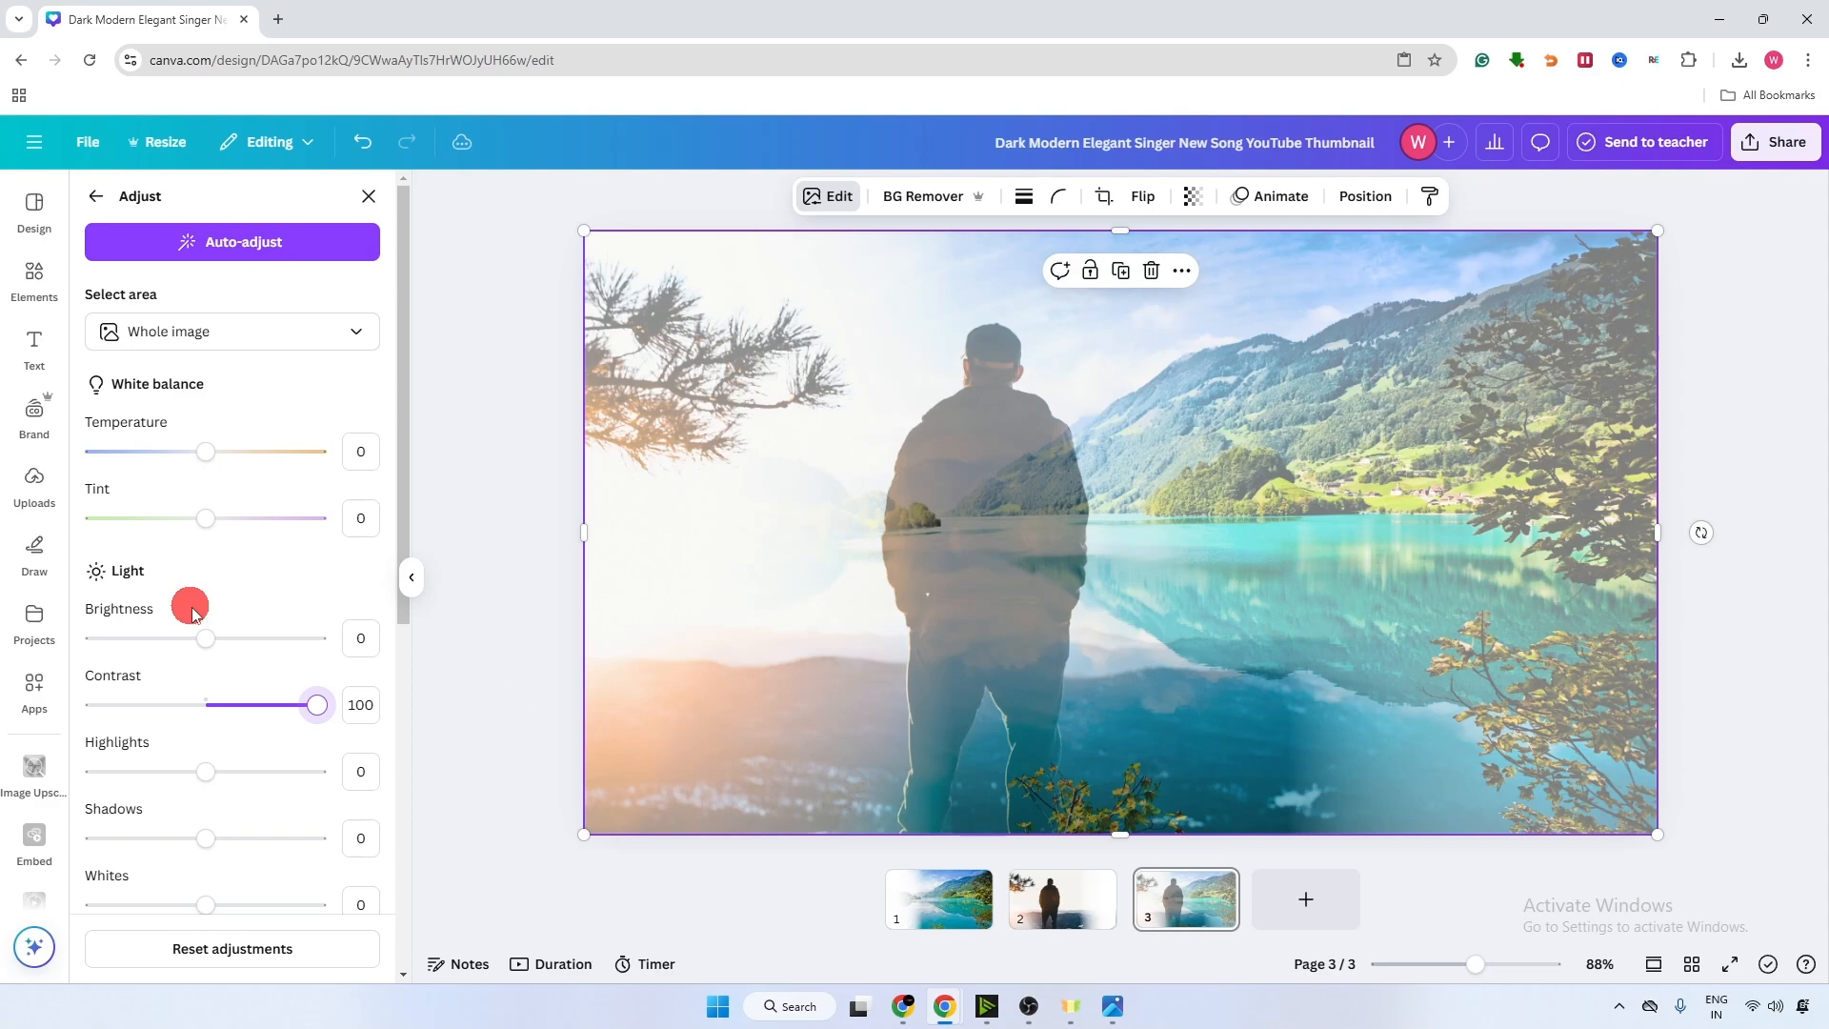
{"action": "key", "text": "ctrl+z"}
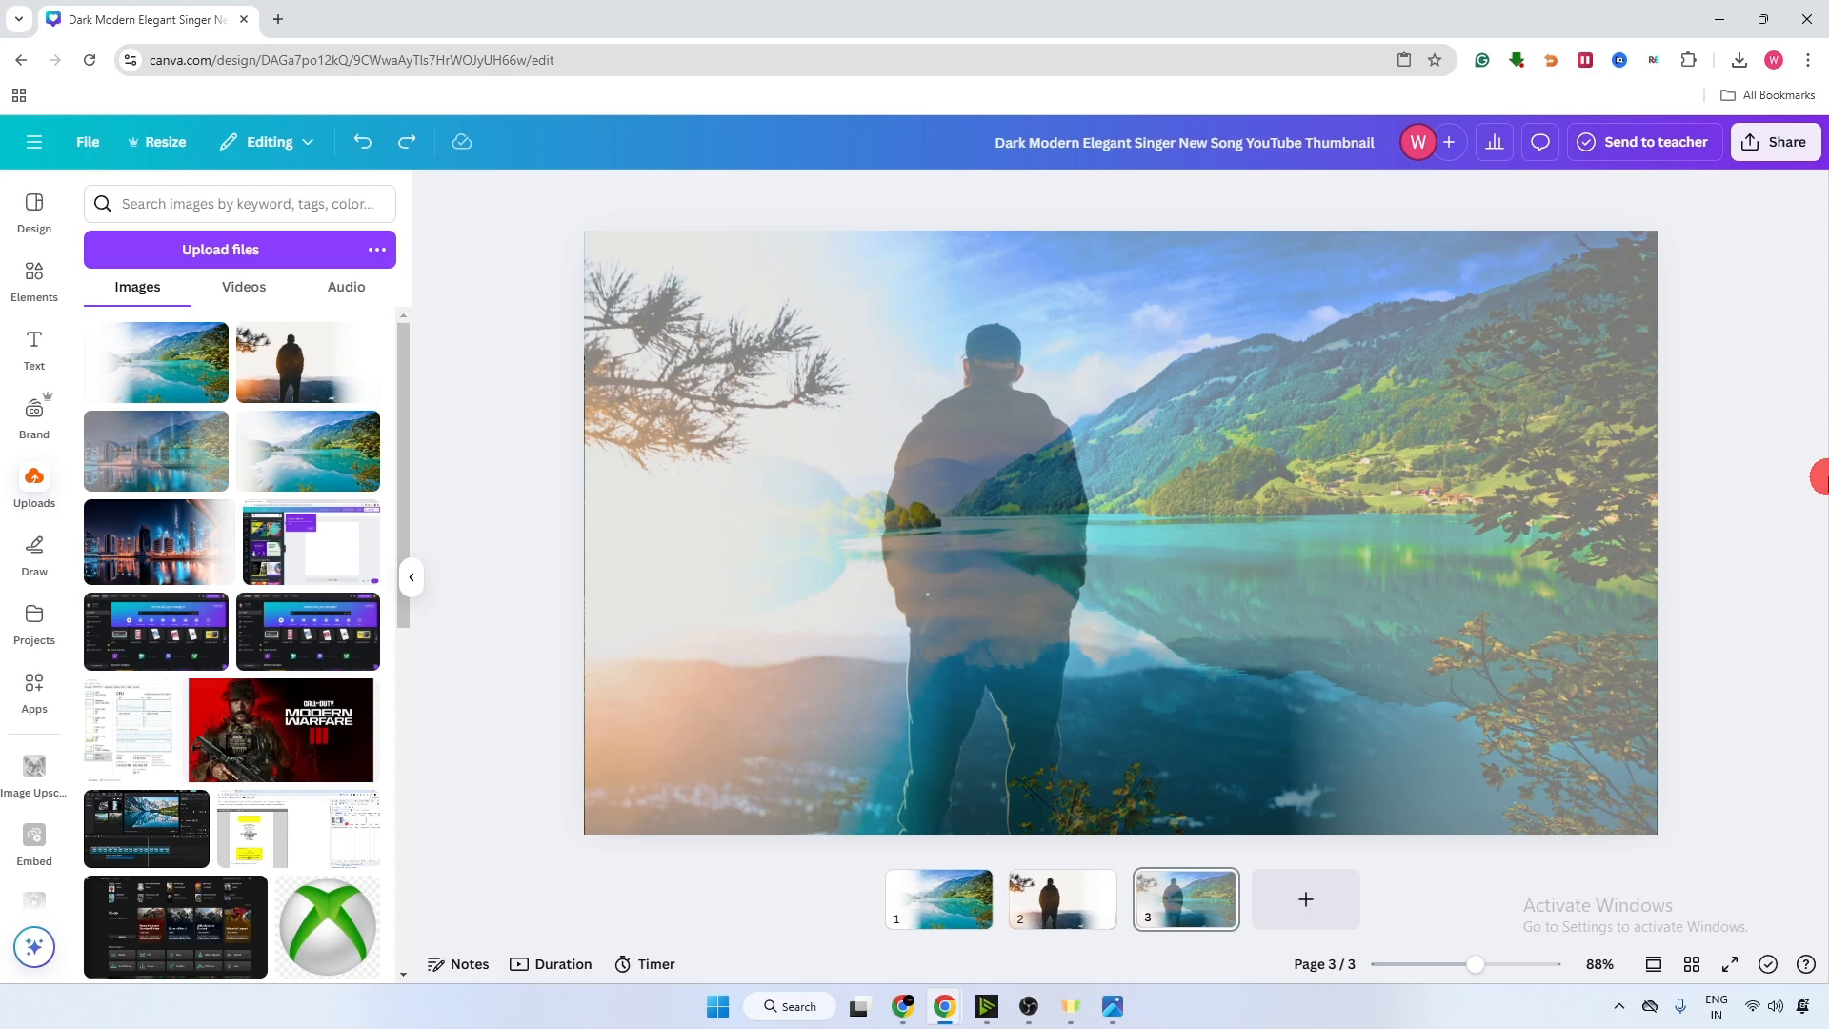
Return to the white gradient graphics in the elements library with page 3 open
{"action": "left_click", "coordinate": [34, 275]}
{"action": "left_click", "coordinate": [1210, 237]}
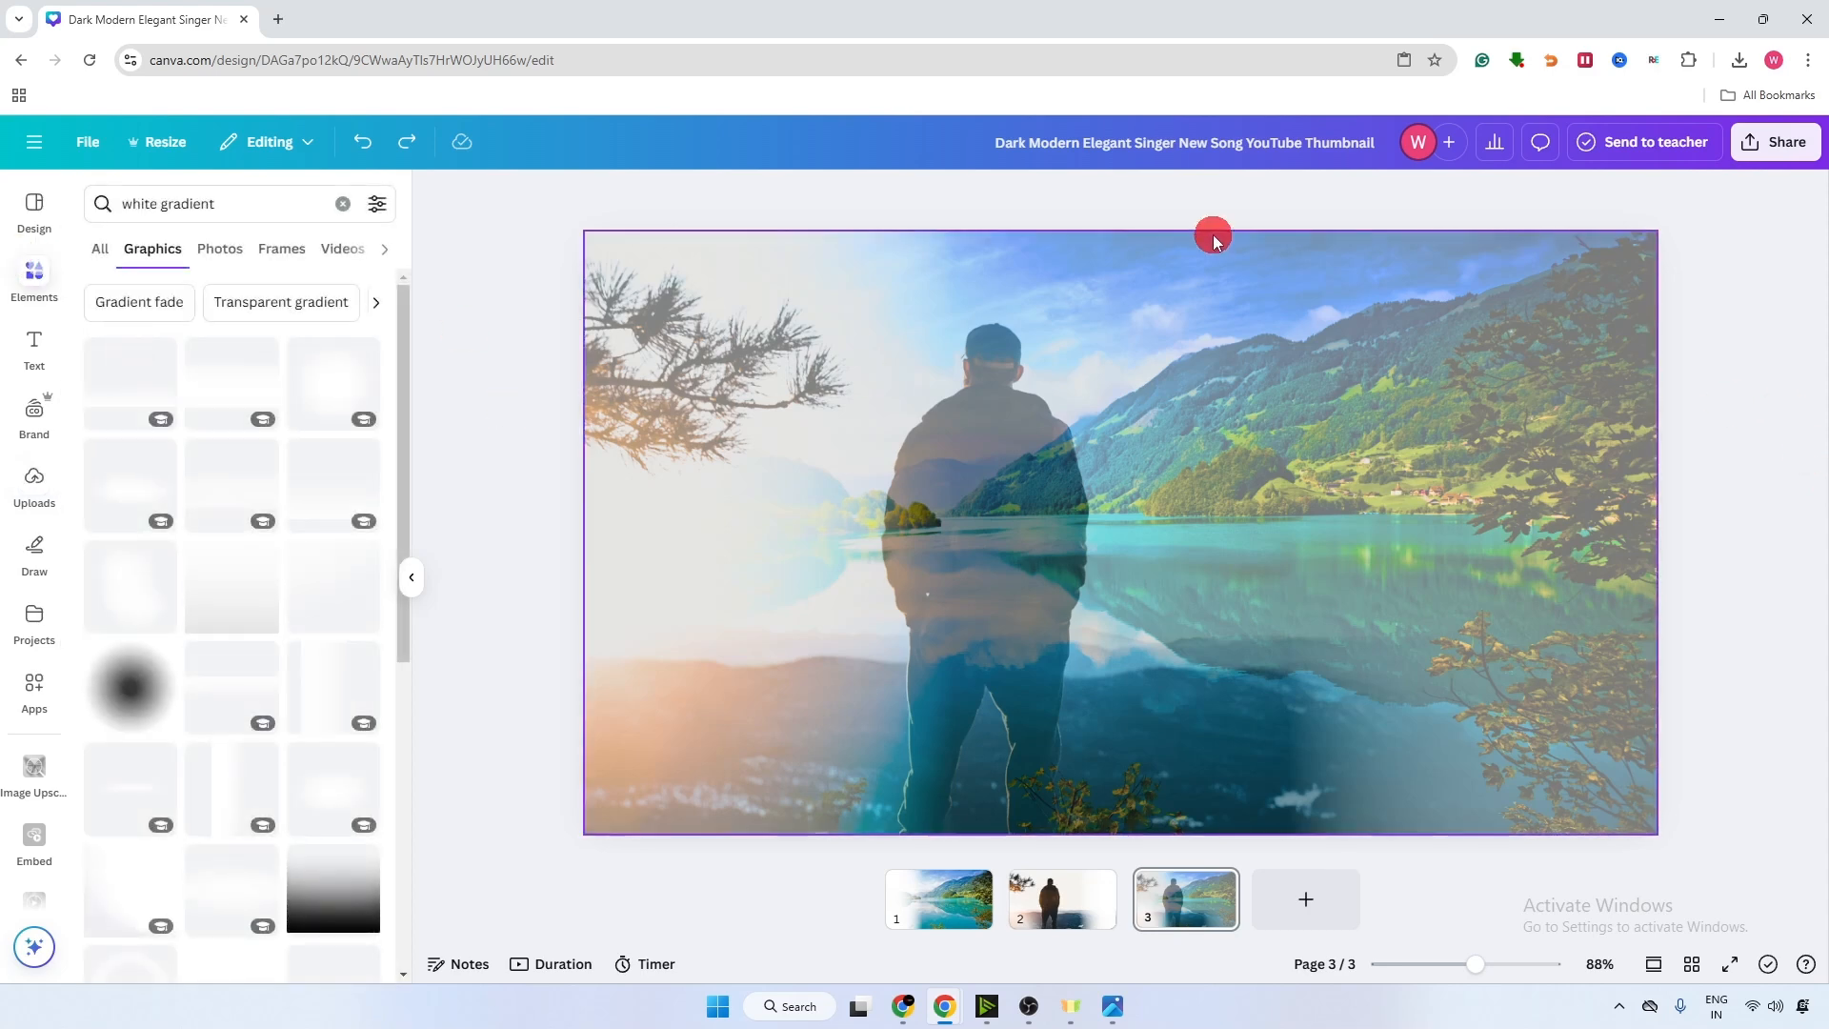